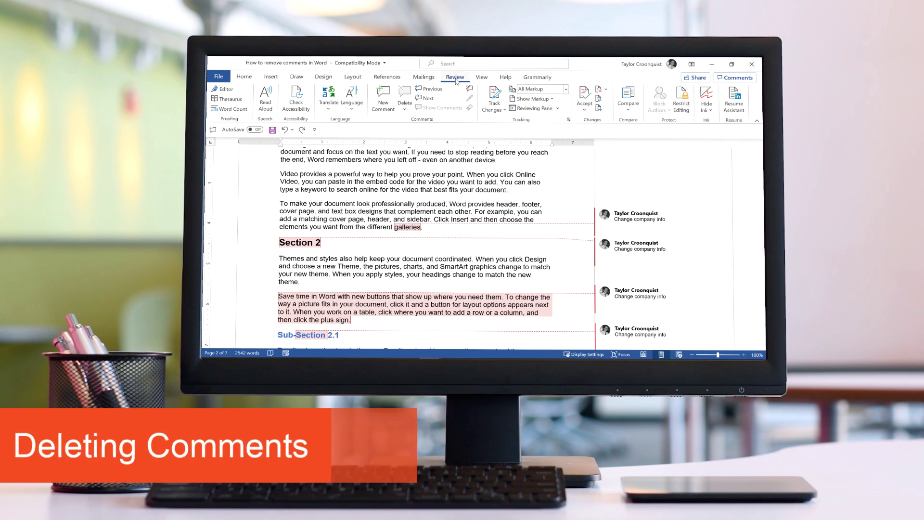
Step: Run the Document Inspector from File > Info > Check for Issues > Inspect Document
click(230, 154)
click(304, 263)
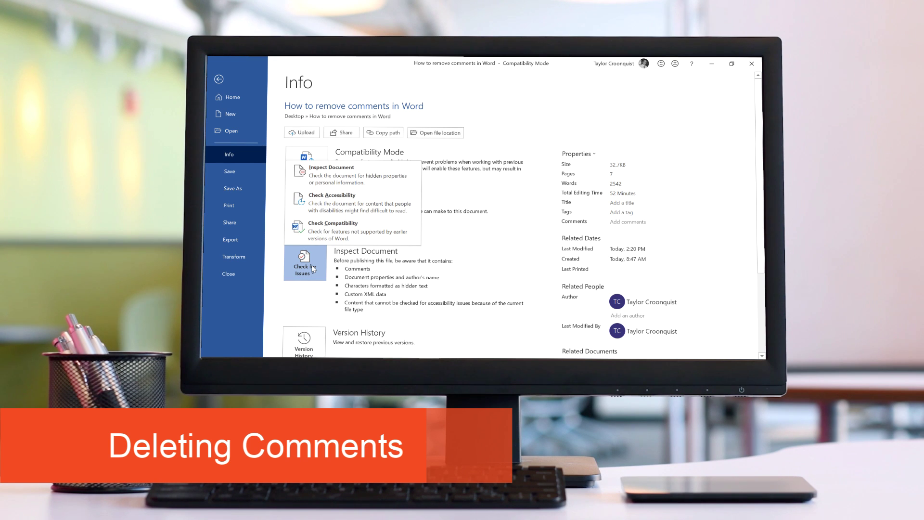
click(389, 175)
click(472, 237)
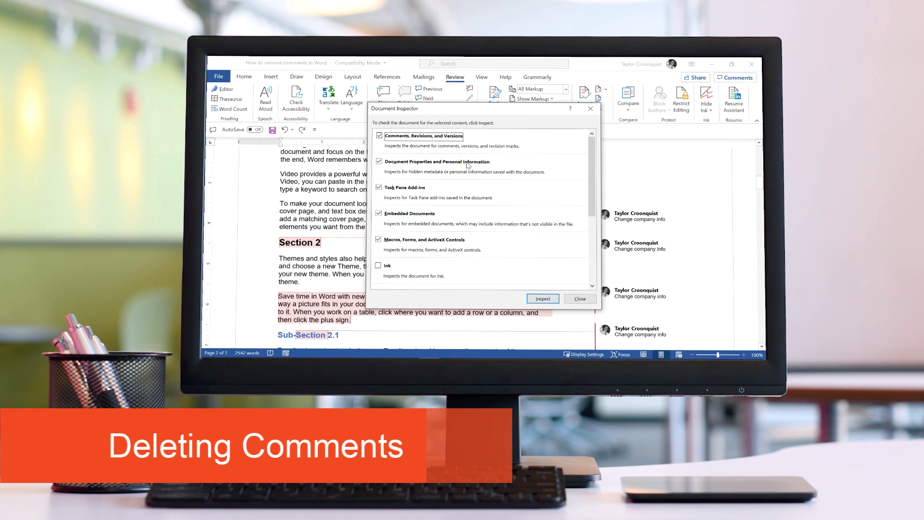
scroll(388, 186, down, 5)
scroll(388, 186, up, 5)
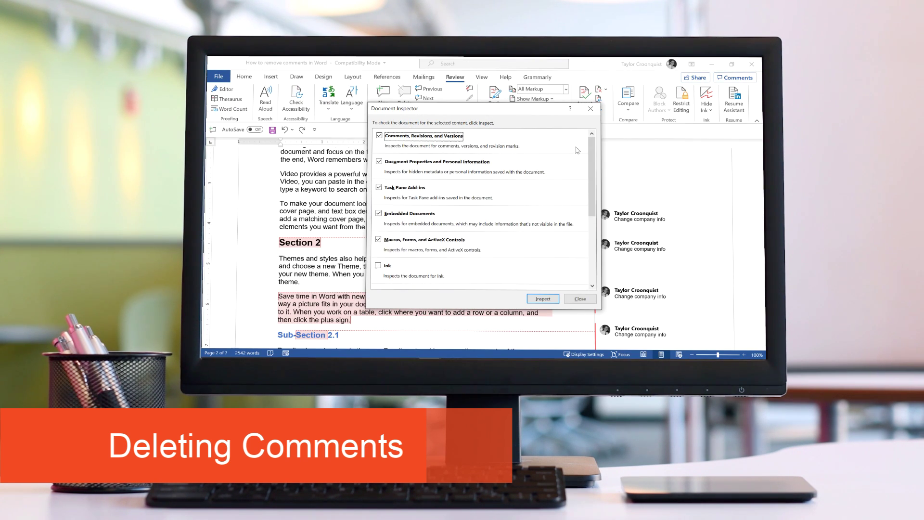
click(543, 298)
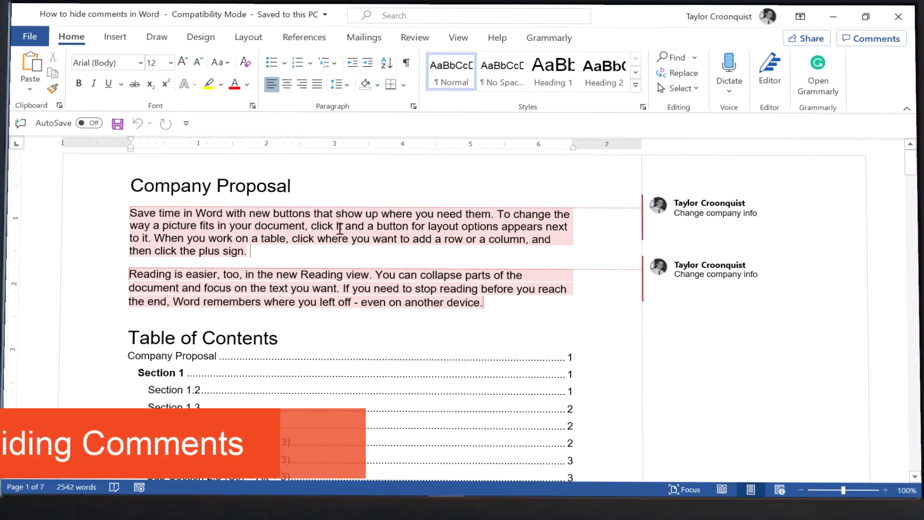
Step: Uncheck Comments under Review > Show Markup to hide them
click(415, 37)
click(545, 73)
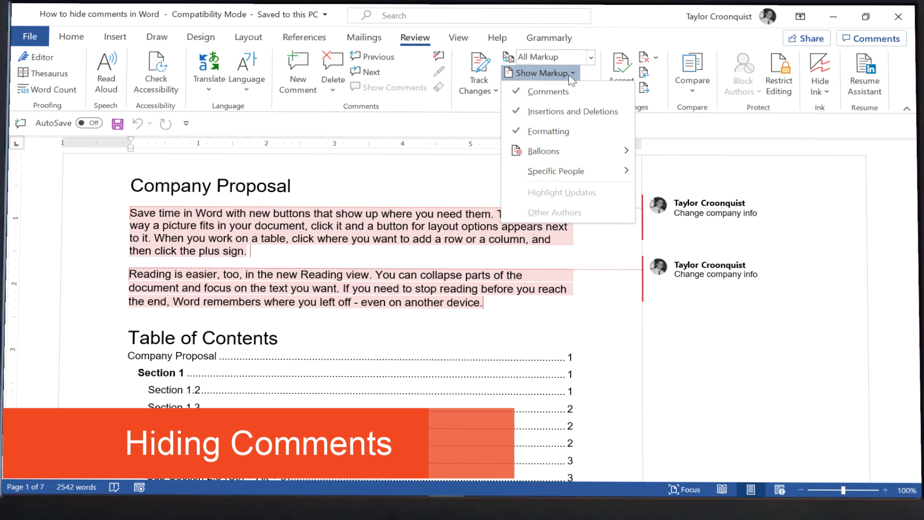
click(548, 91)
scroll(514, 180, down, 5)
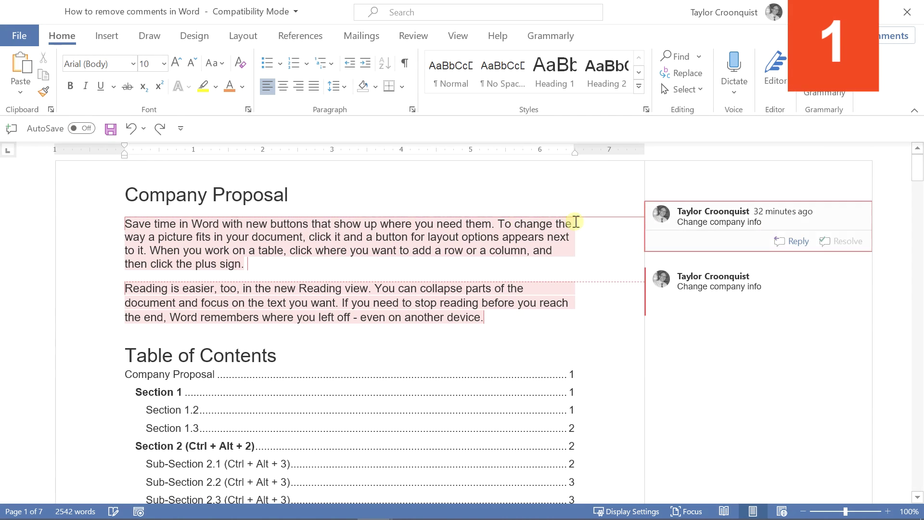
scroll(330, 219, down, 2)
scroll(330, 219, down, 5)
scroll(329, 219, down, 1)
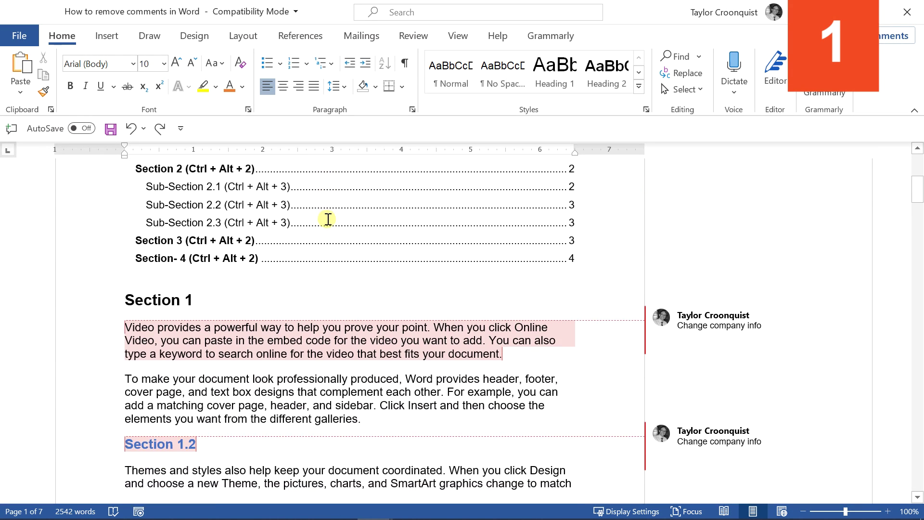
scroll(330, 218, down, 4)
scroll(327, 219, down, 3)
scroll(327, 218, down, 2)
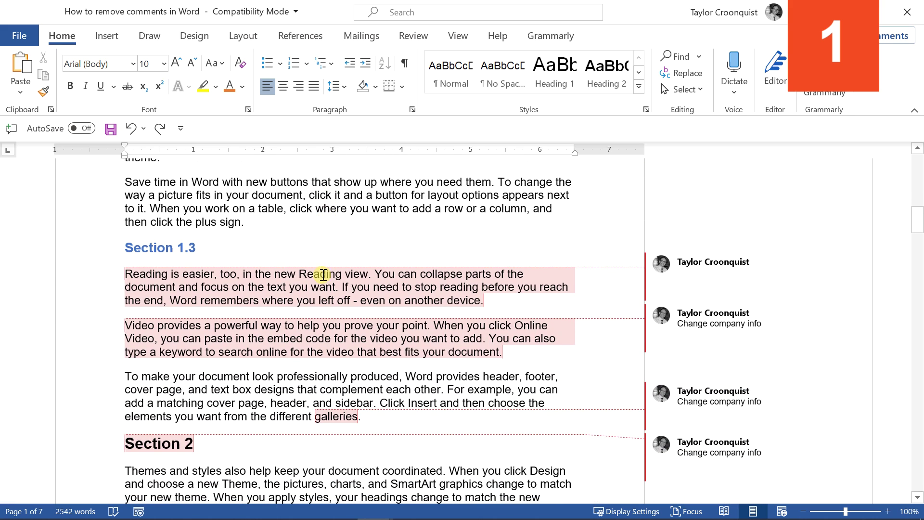
Step: Place the cursor in Section 1.3's 'Video provides' paragraph
click(319, 286)
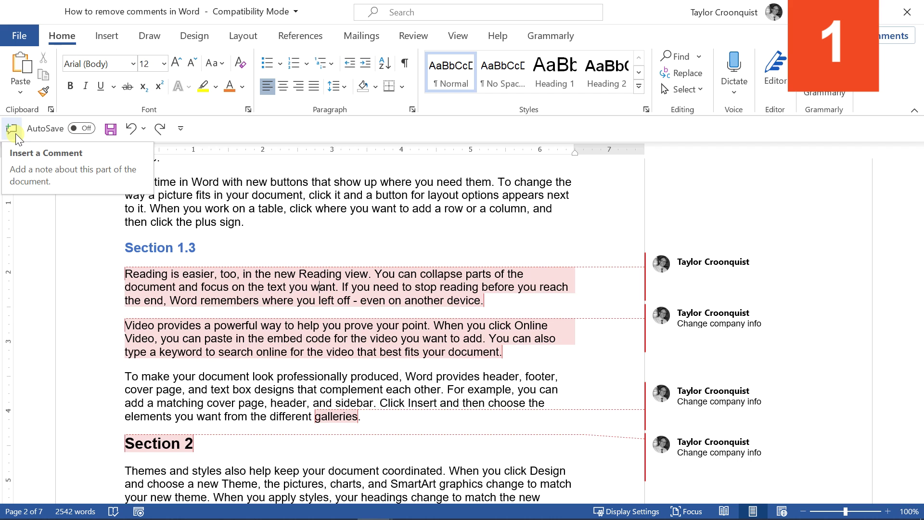
click(365, 355)
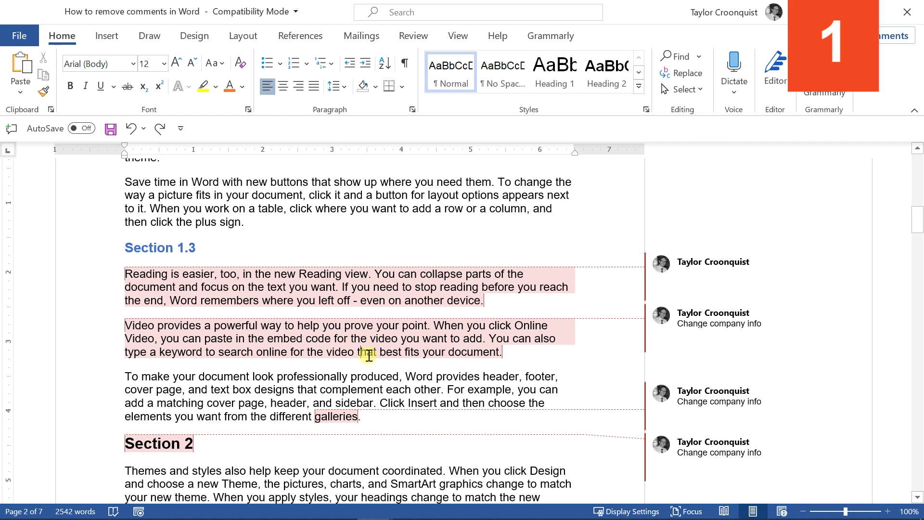
Step: Delete the Video provides comment, then undo that deletion with Ctrl+Z
right_click(720, 319)
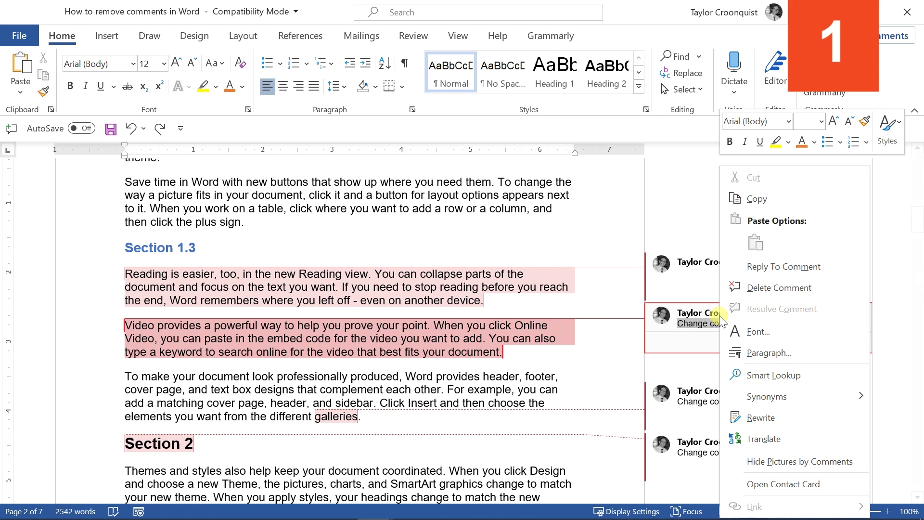
click(807, 289)
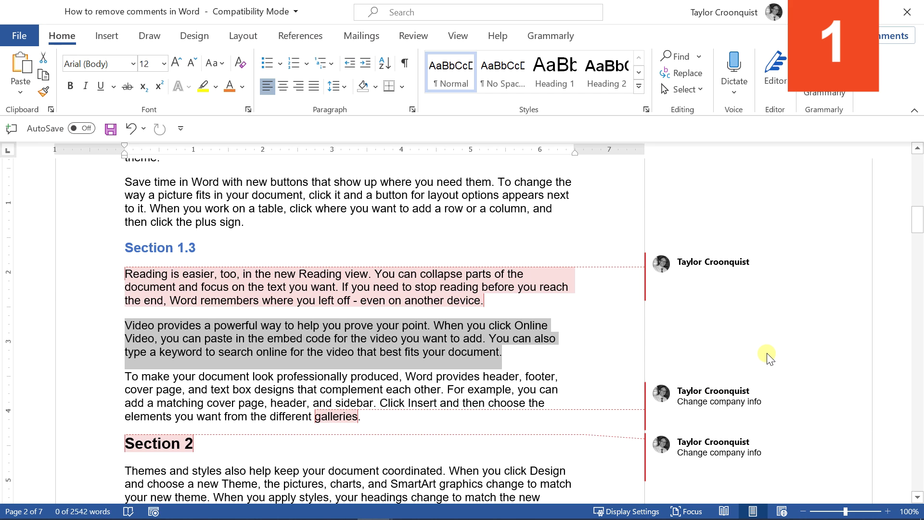
key(ctrl+z)
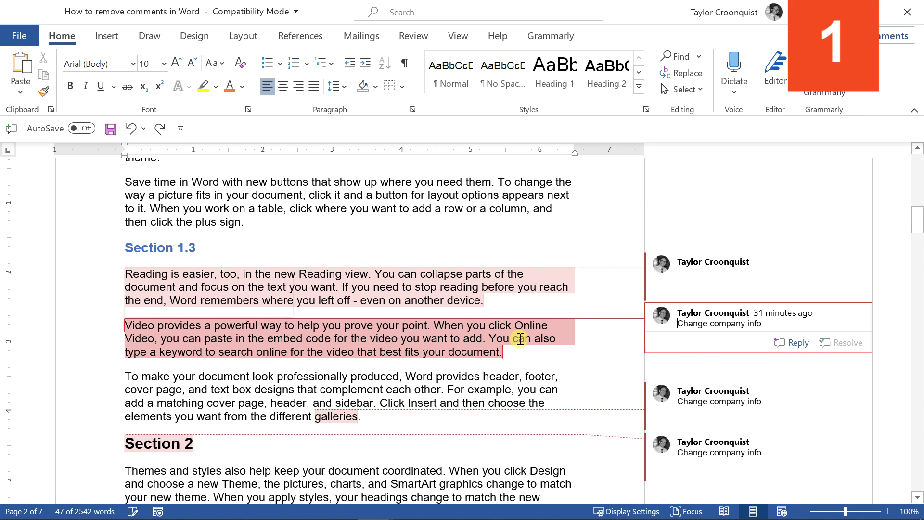
mouse_move(723, 397)
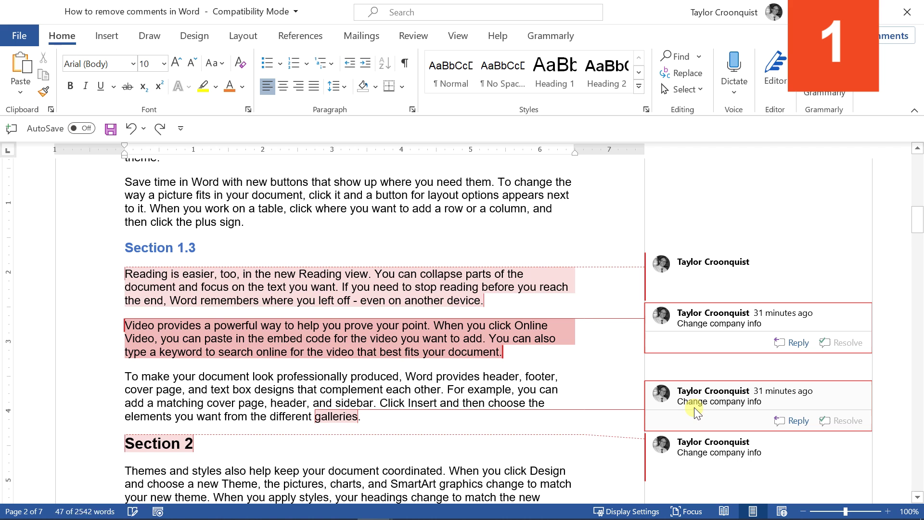
right_click(695, 407)
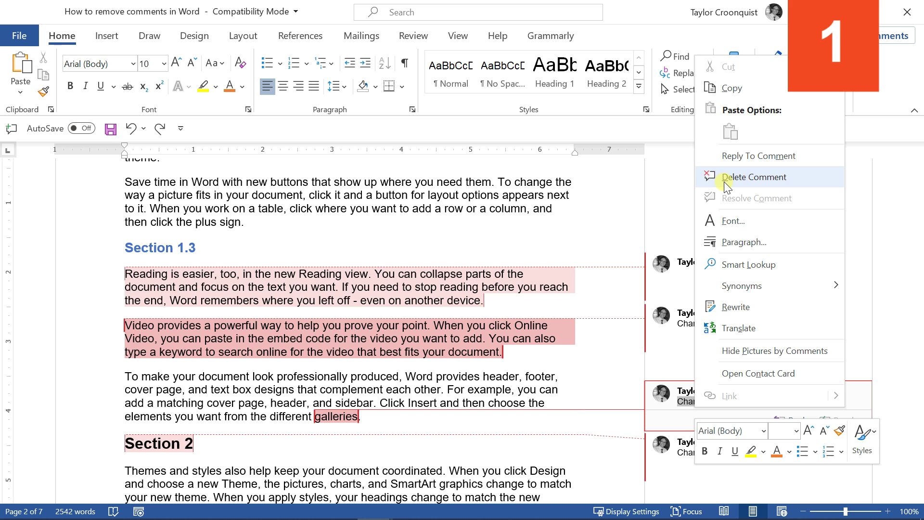
click(414, 377)
mouse_move(759, 405)
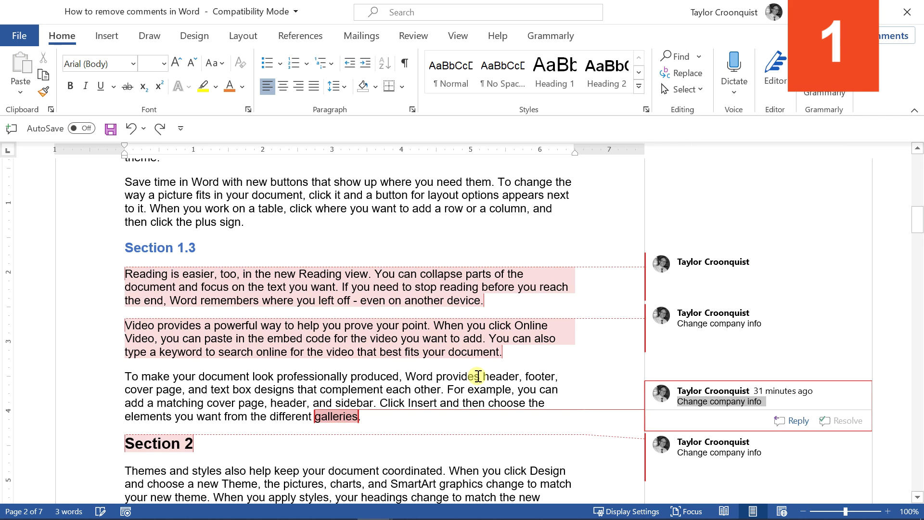
Step: Delete the comments on the Video provides and Reading is easier paragraphs
right_click(679, 332)
key(d)
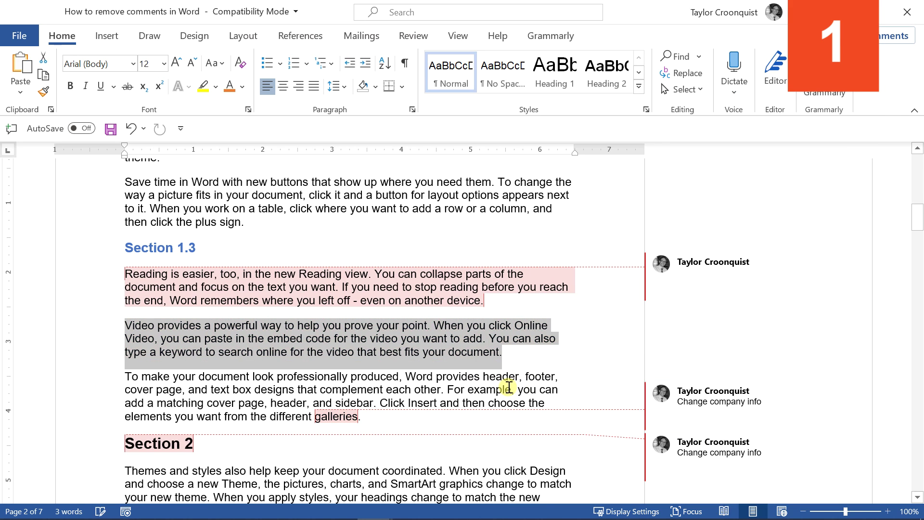
right_click(697, 260)
key(d)
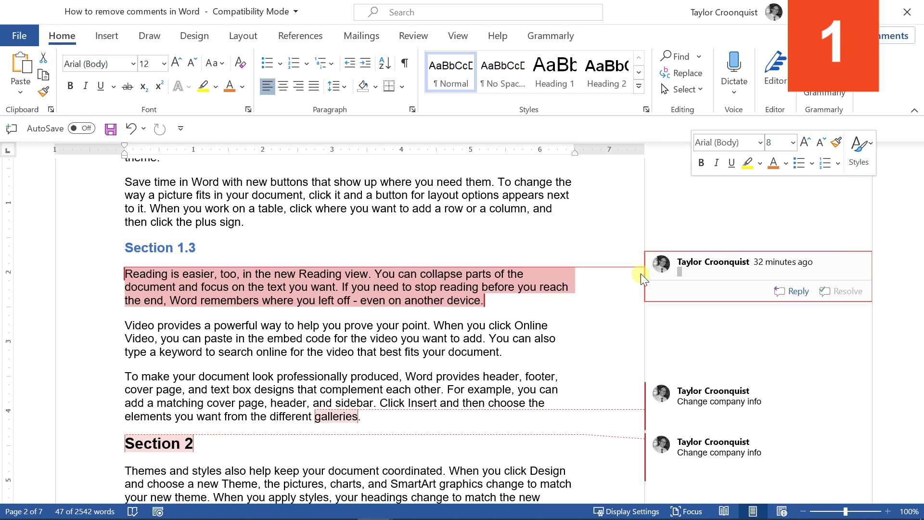
Step: Use Delete All Comments in Document, then undo it with Ctrl+Z
click(450, 310)
scroll(451, 311, down, 2)
scroll(451, 311, down, 5)
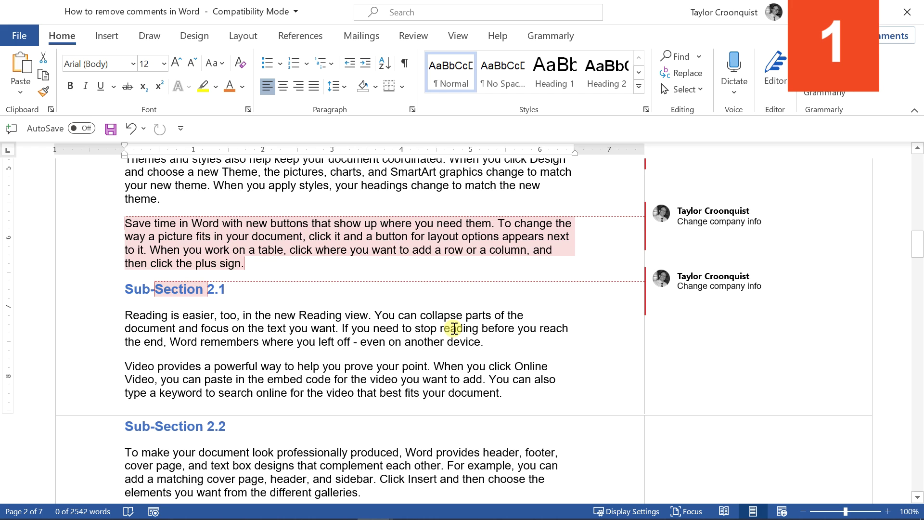
scroll(468, 393, up, 4)
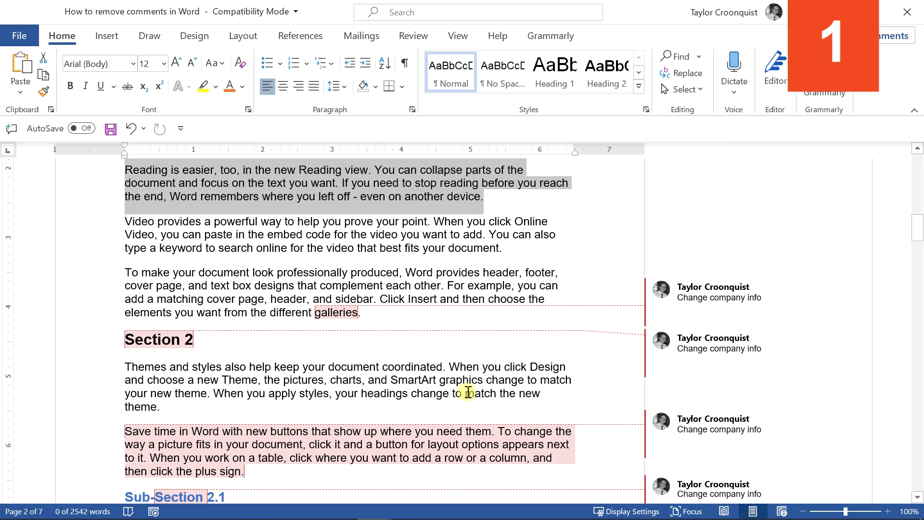
click(411, 39)
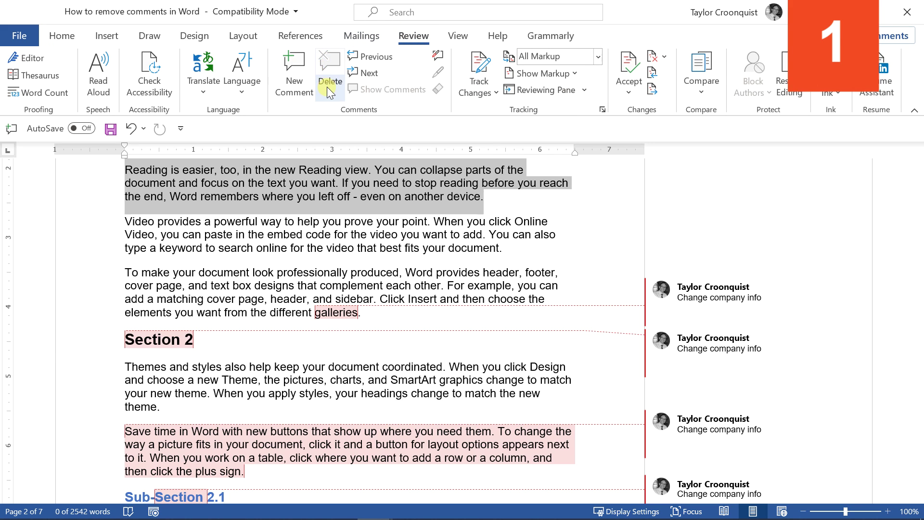
click(327, 87)
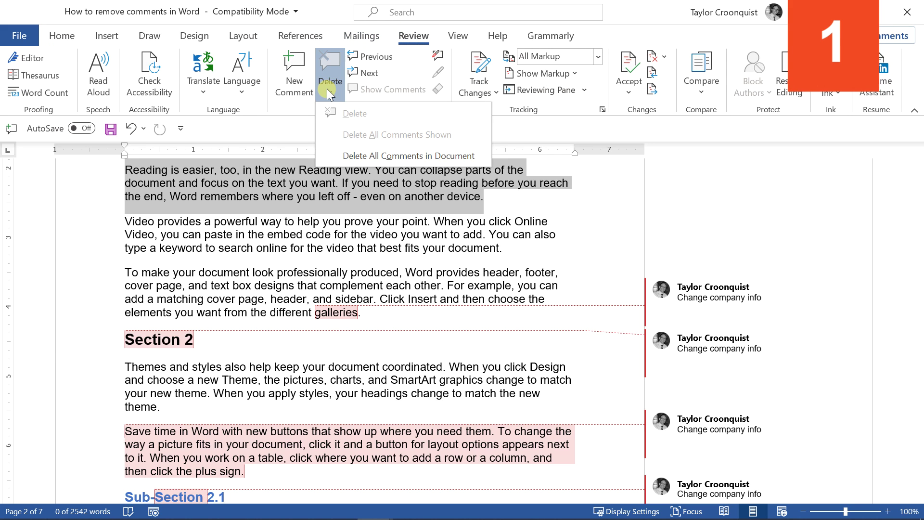
click(350, 157)
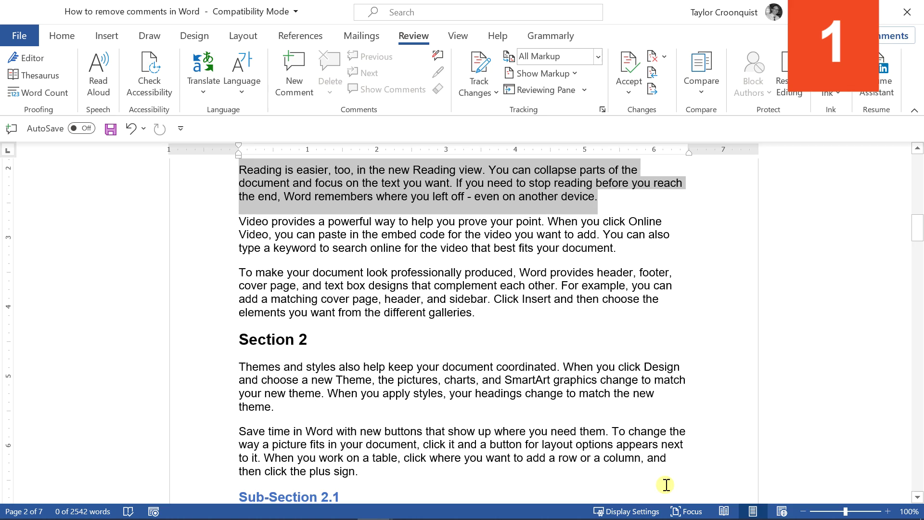
scroll(582, 313, down, 5)
scroll(582, 312, down, 1)
scroll(582, 313, down, 5)
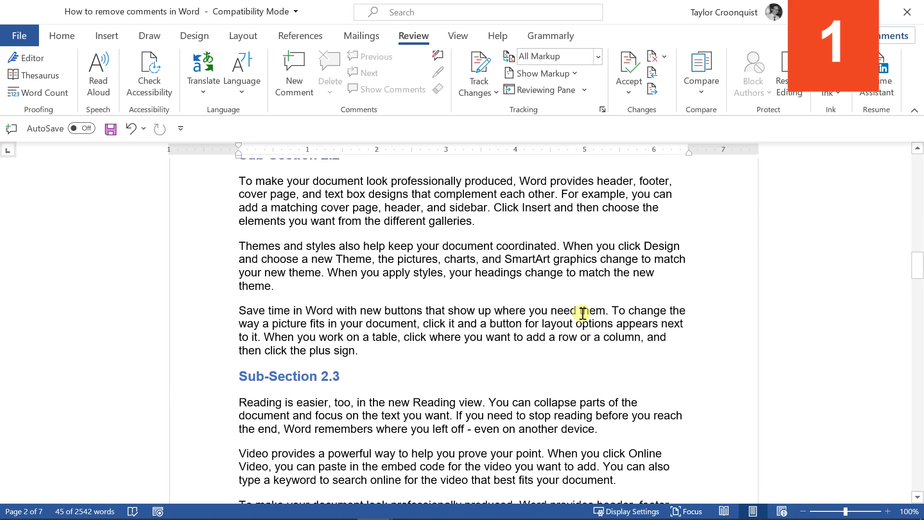
scroll(584, 299, down, 1)
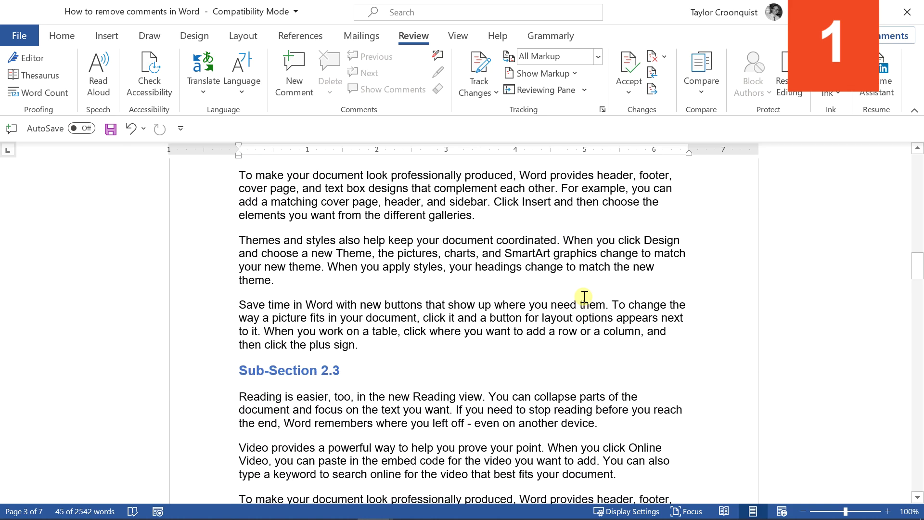
key(ctrl+z)
Step: Open the galleries paragraph's comment, then return to the document text
click(513, 270)
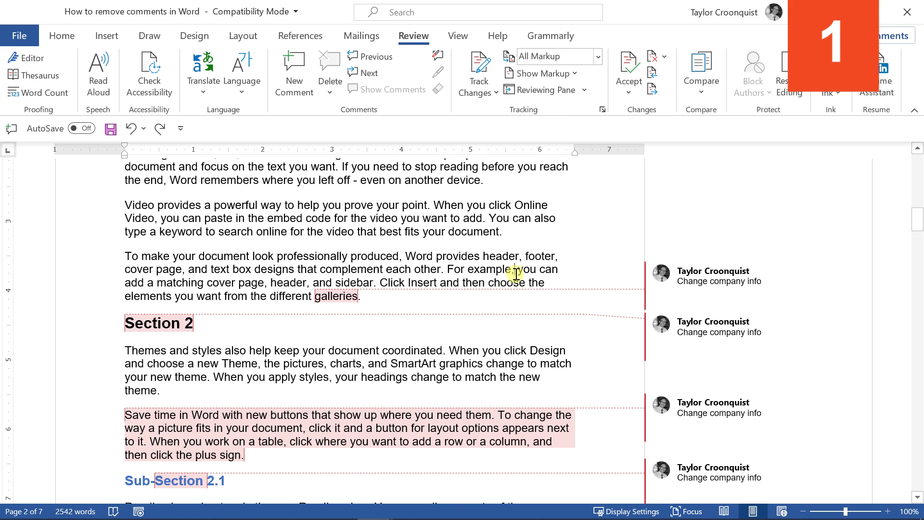
click(692, 295)
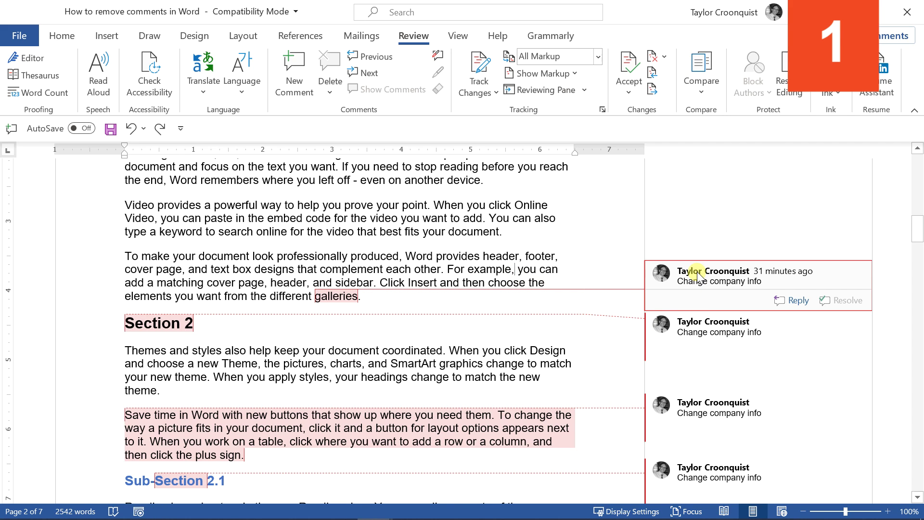
key(Escape)
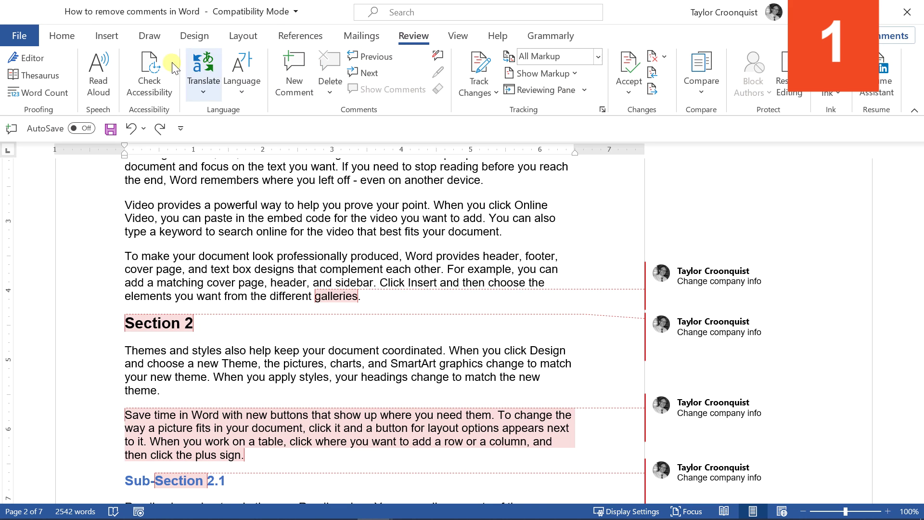
Step: Launch Inspect Document from File > Info > Check for Issues
click(24, 36)
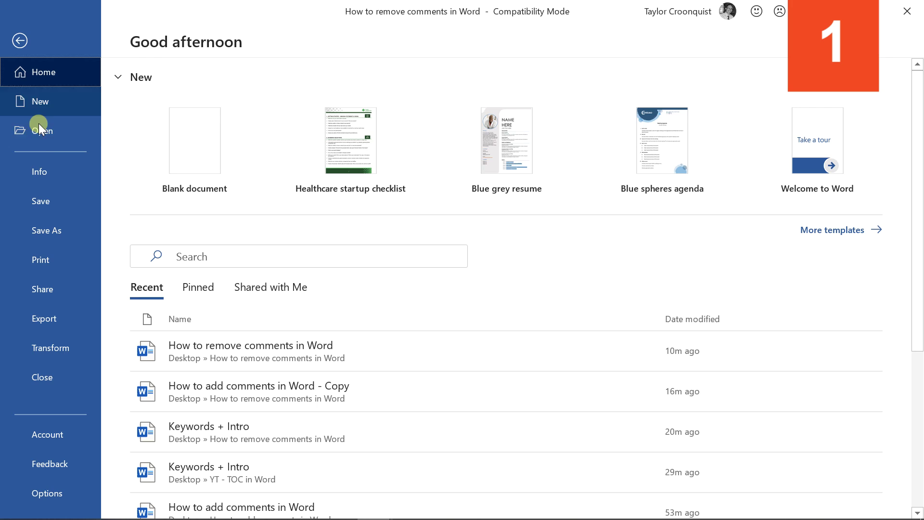
click(39, 173)
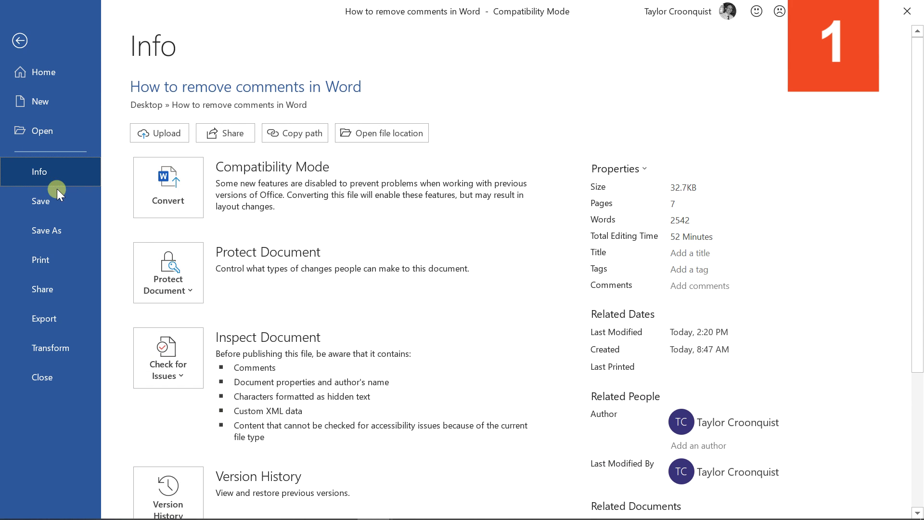
click(180, 361)
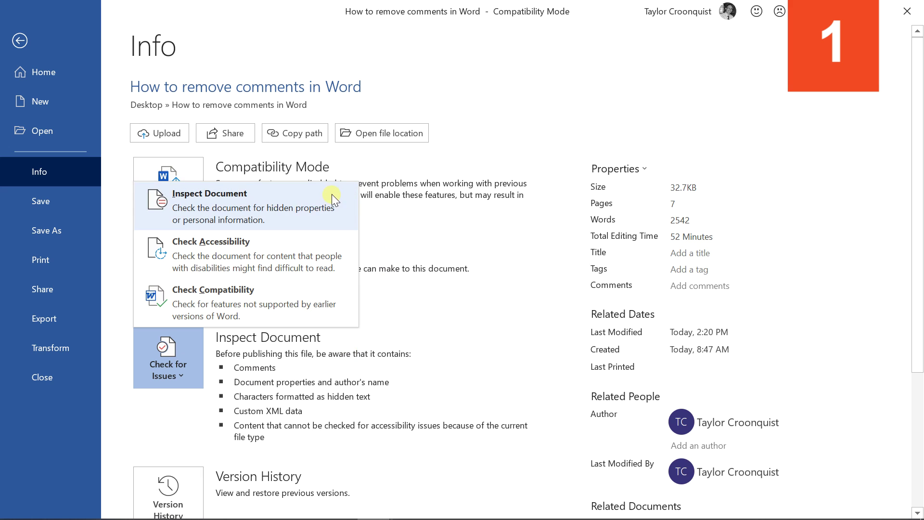
click(302, 201)
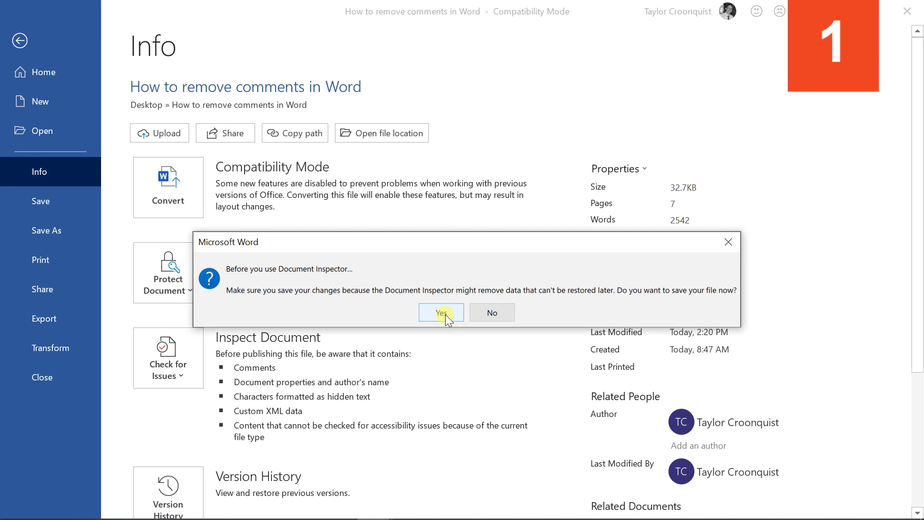
Step: Save, inspect, remove comments, document properties and custom XML data, then close the inspector
click(446, 314)
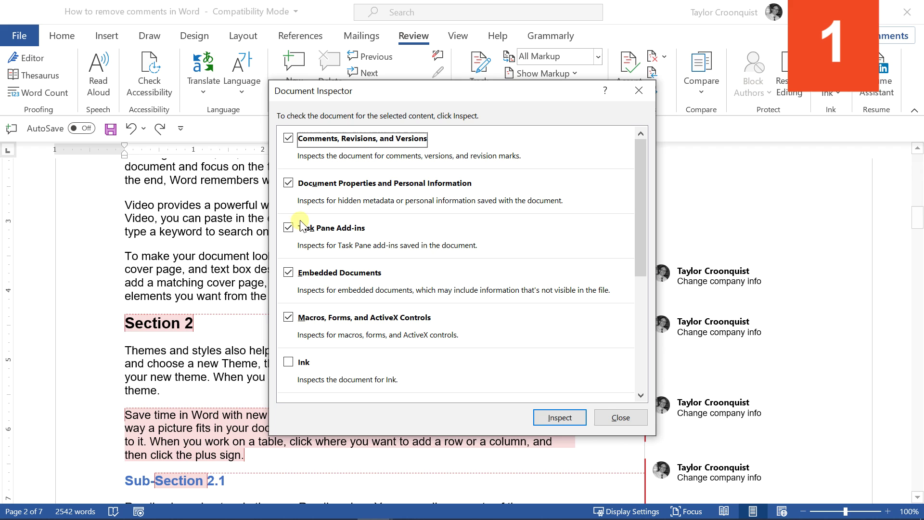
mouse_move(641, 183)
mouse_down()
mouse_move(645, 254)
mouse_move(638, 181)
mouse_up()
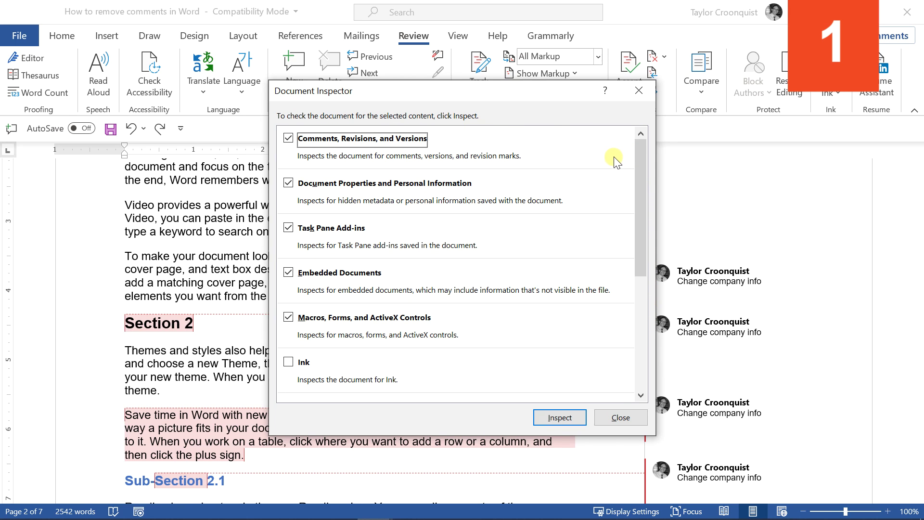
click(557, 419)
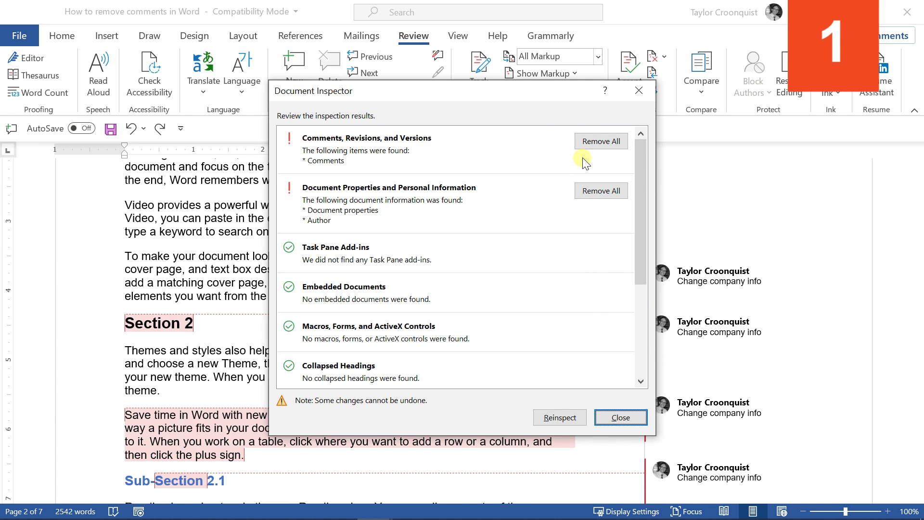
click(600, 141)
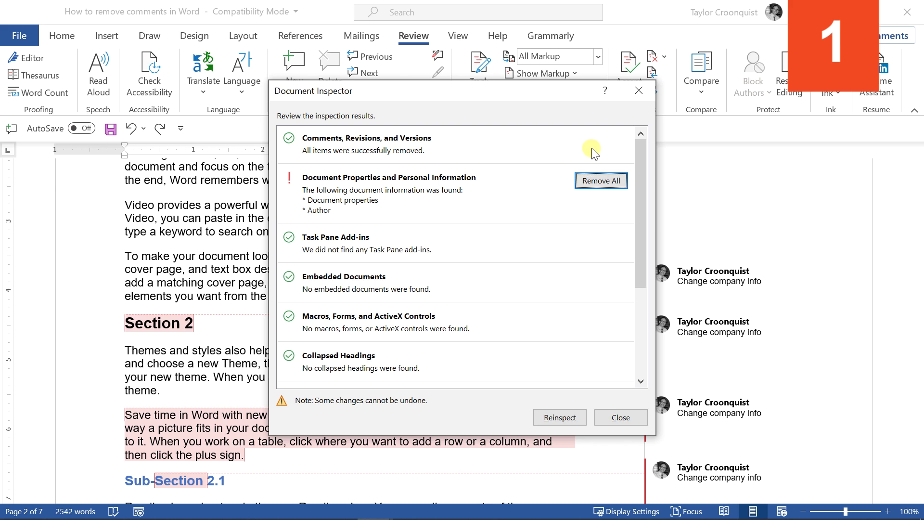
click(592, 182)
click(604, 376)
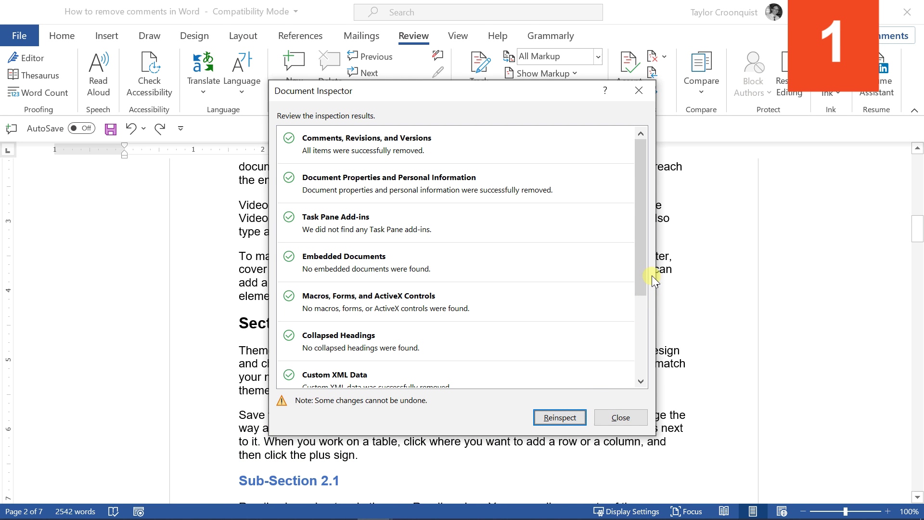
click(609, 417)
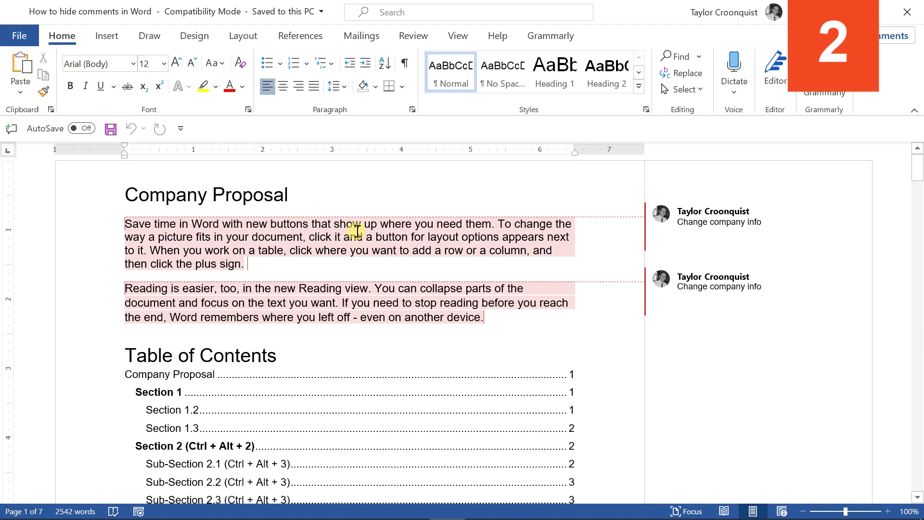
Step: Uncheck Comments in Review > Show Markup to hide them
click(417, 38)
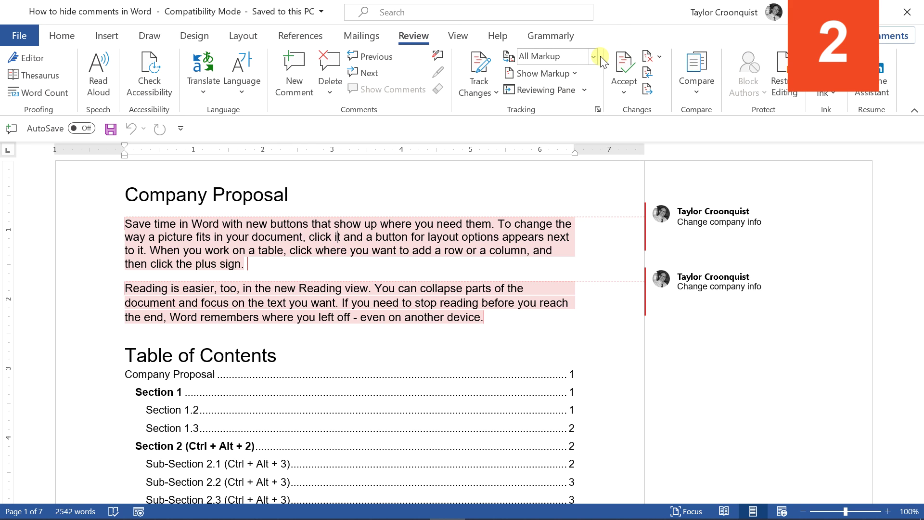
click(571, 73)
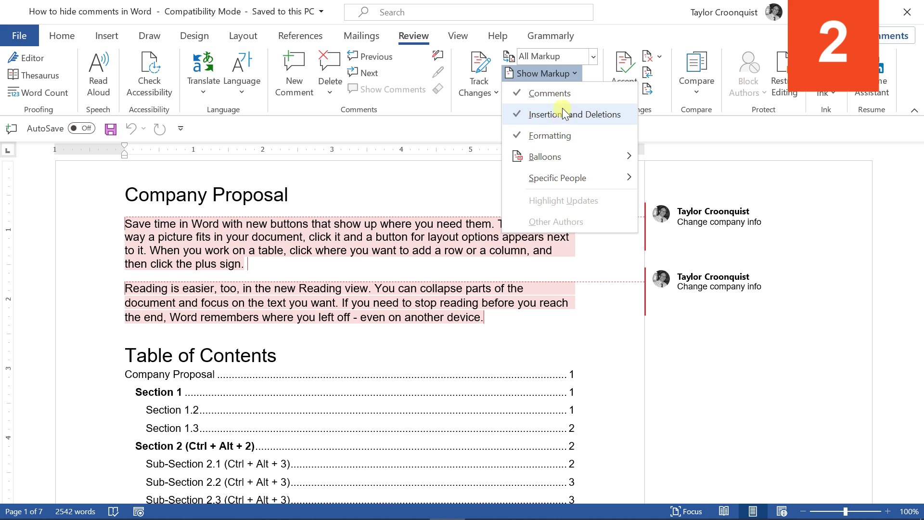
click(549, 94)
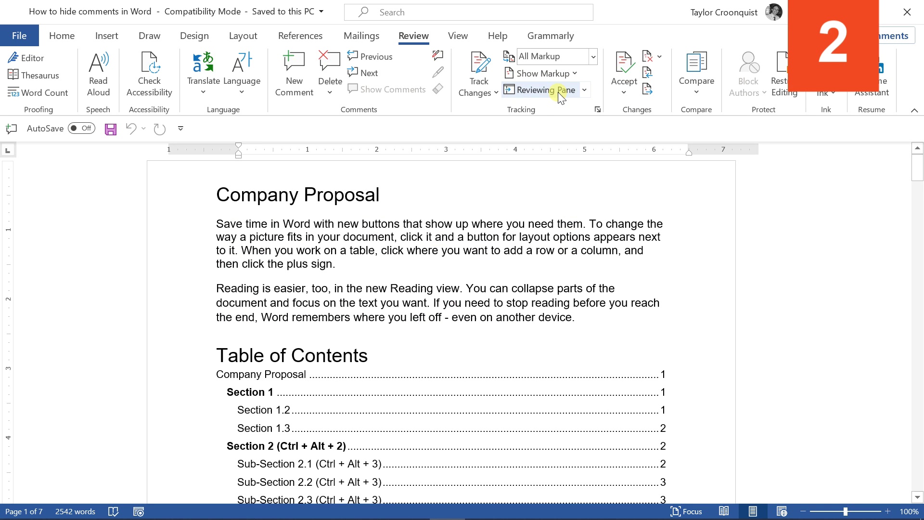
scroll(516, 188, down, 4)
scroll(516, 188, down, 3)
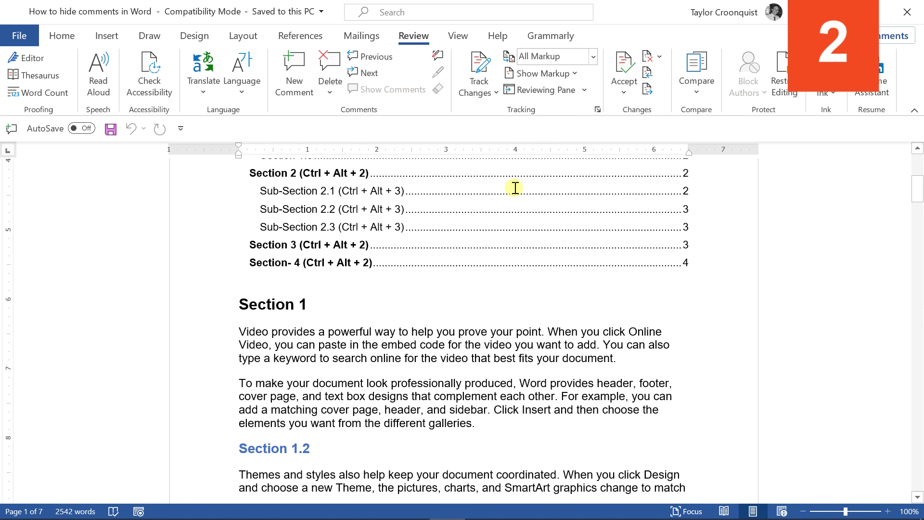
scroll(515, 188, down, 2)
scroll(515, 188, down, 5)
scroll(515, 188, down, 1)
scroll(515, 188, down, 4)
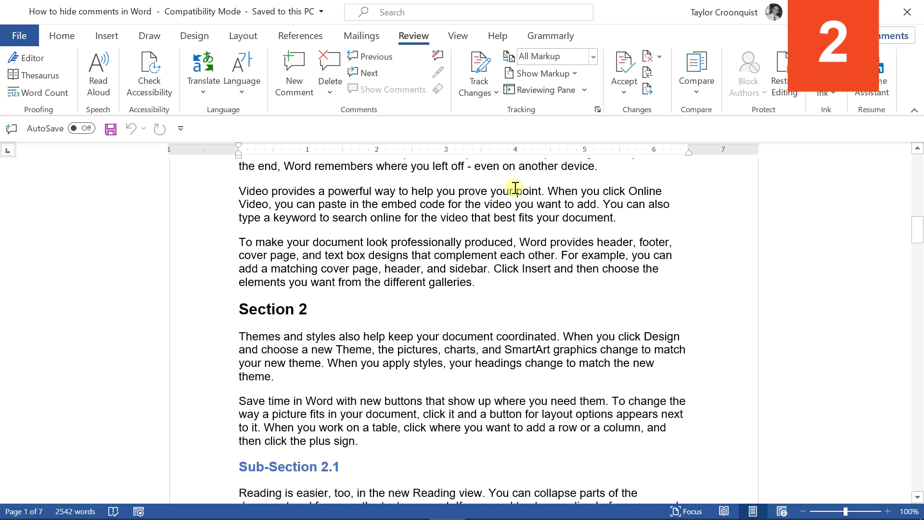
scroll(516, 186, down, 1)
Step: Under Show Markup, turn Comments on, off, then on again
click(573, 73)
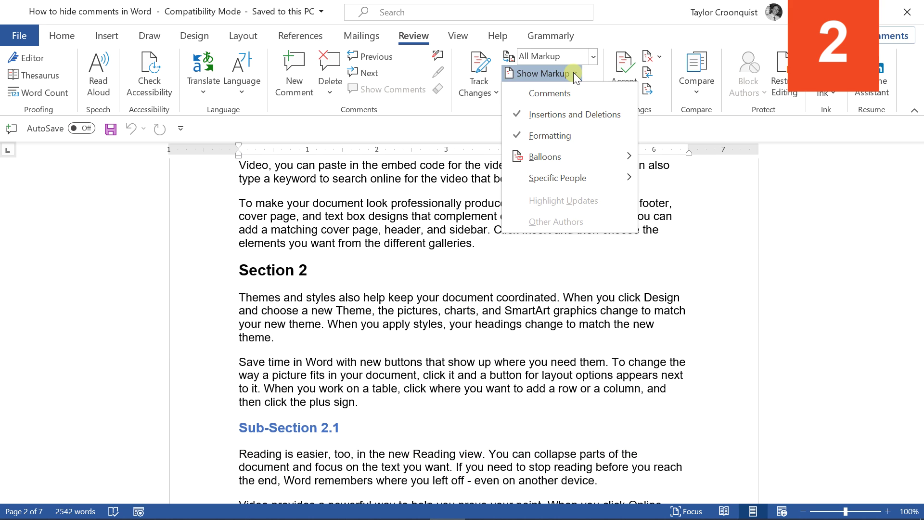
click(554, 93)
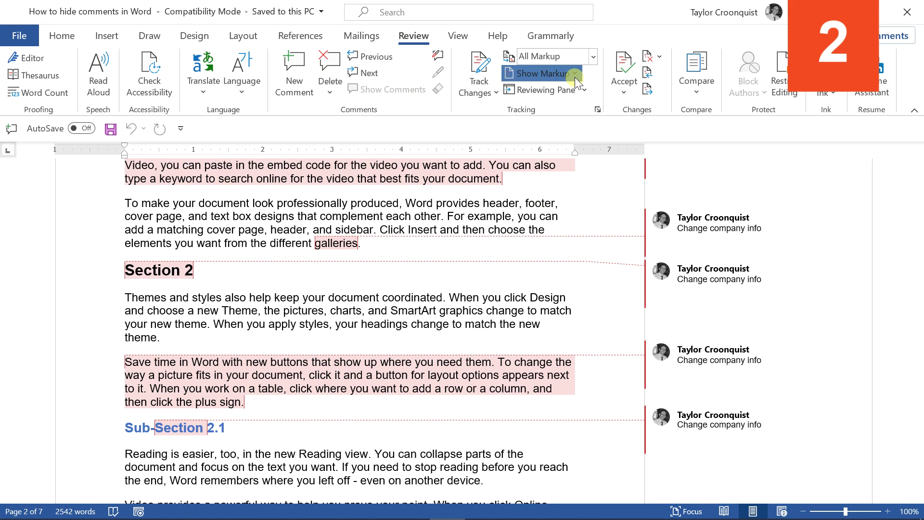
click(575, 74)
click(560, 90)
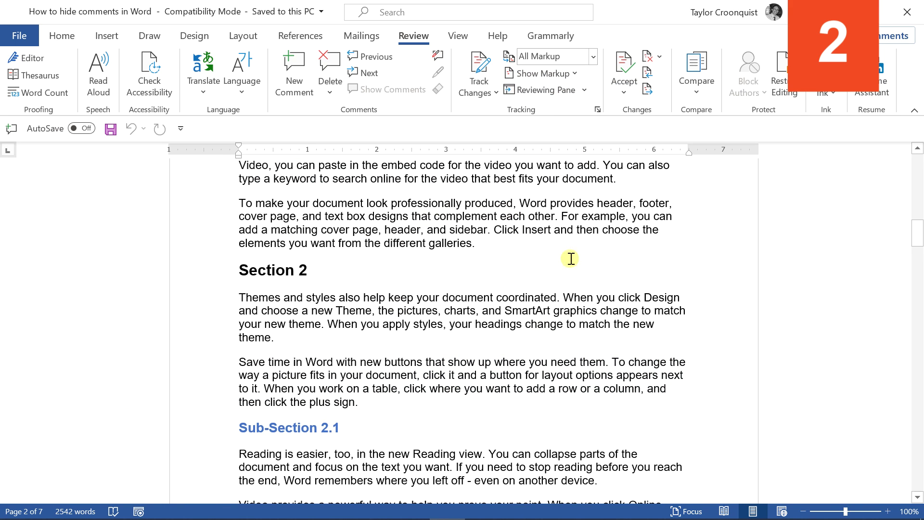
scroll(435, 340, up, 4)
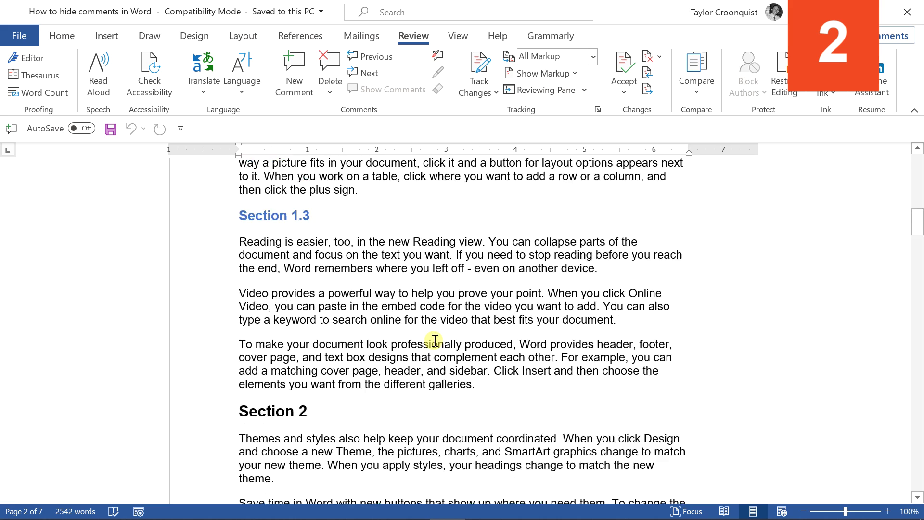
scroll(433, 337, up, 2)
scroll(436, 337, up, 2)
scroll(436, 277, up, 1)
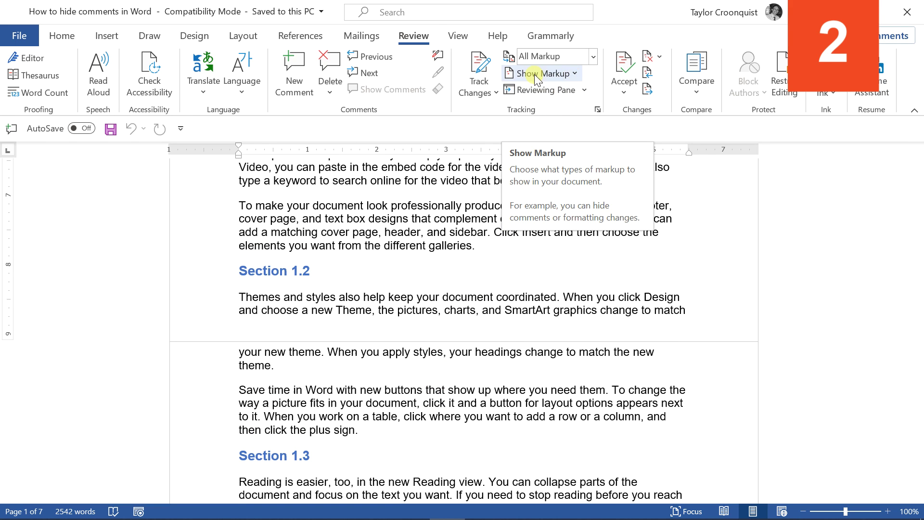
click(549, 75)
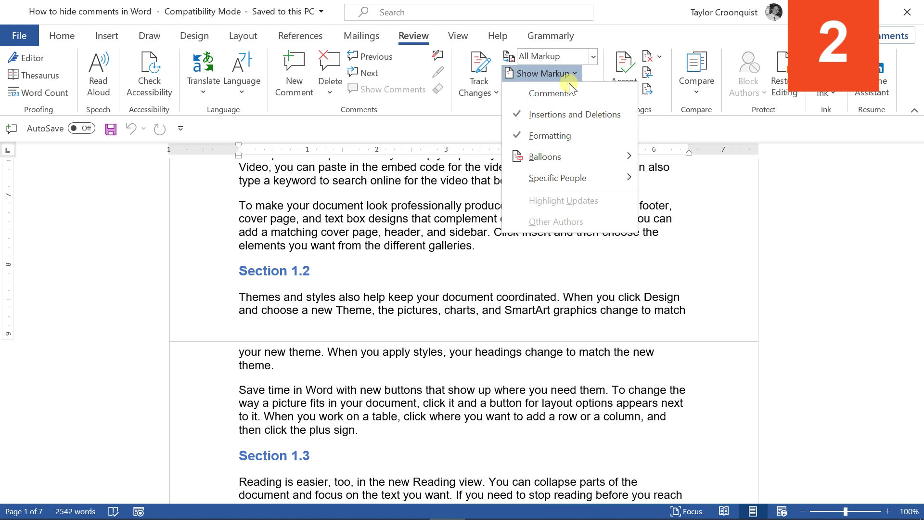
click(554, 94)
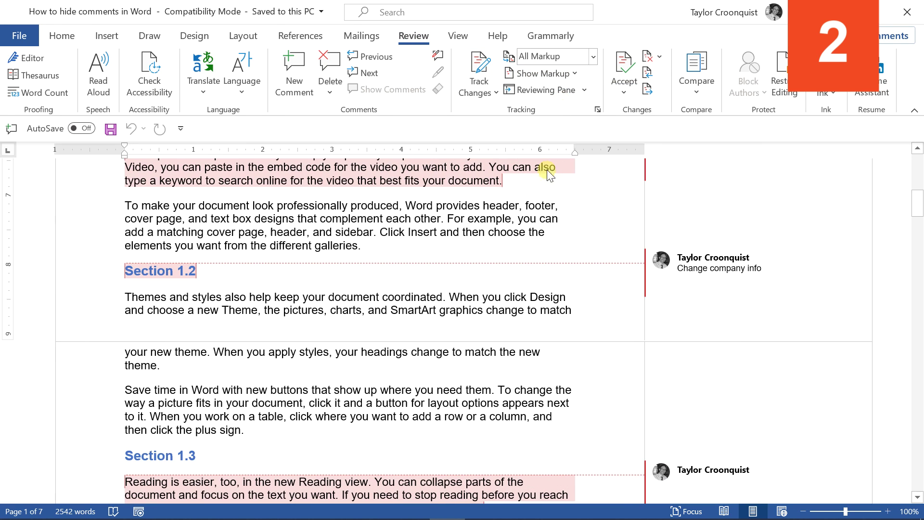
scroll(505, 327, up, 1)
scroll(504, 327, up, 2)
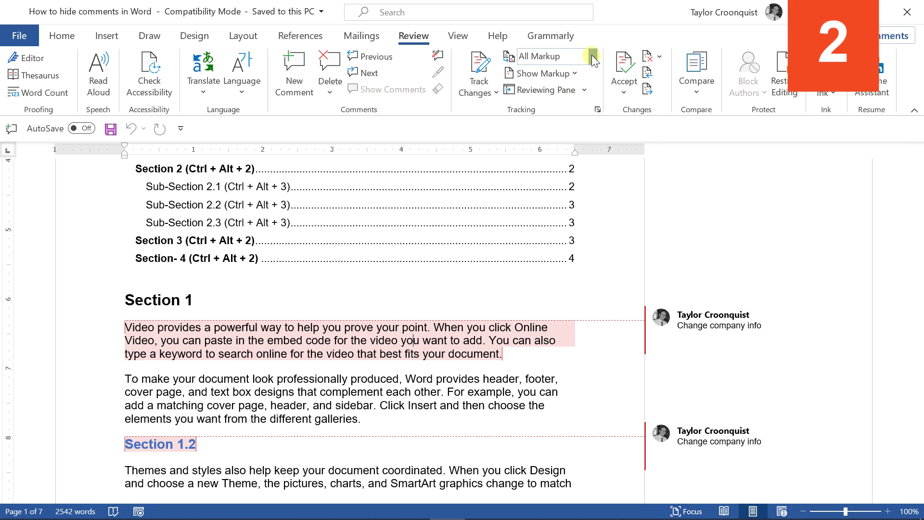
click(592, 55)
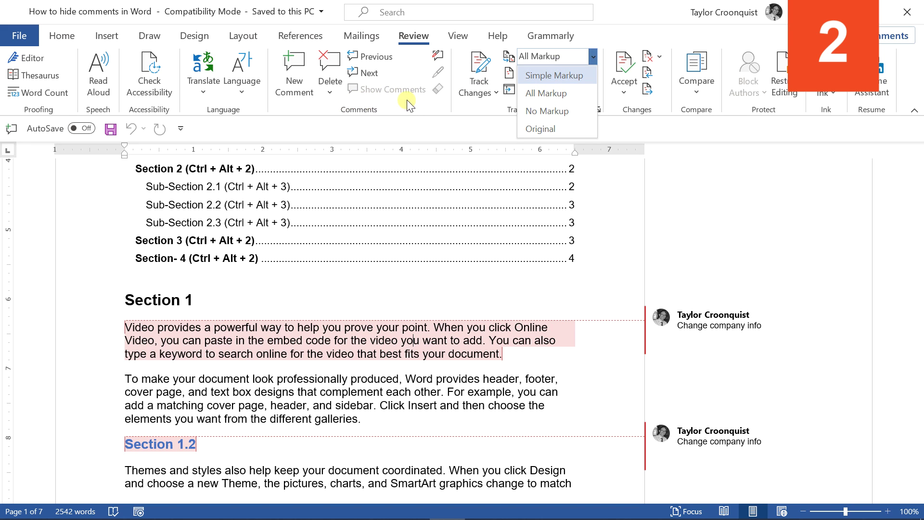
click(540, 75)
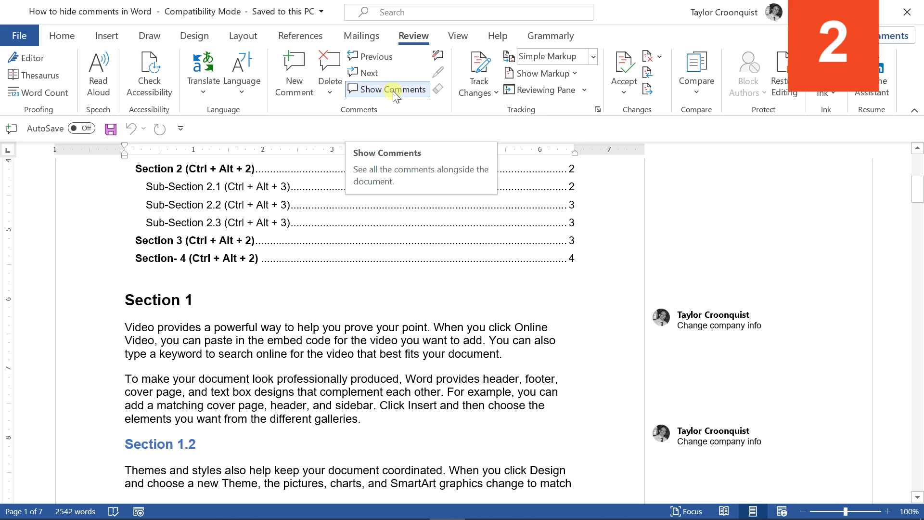
click(391, 89)
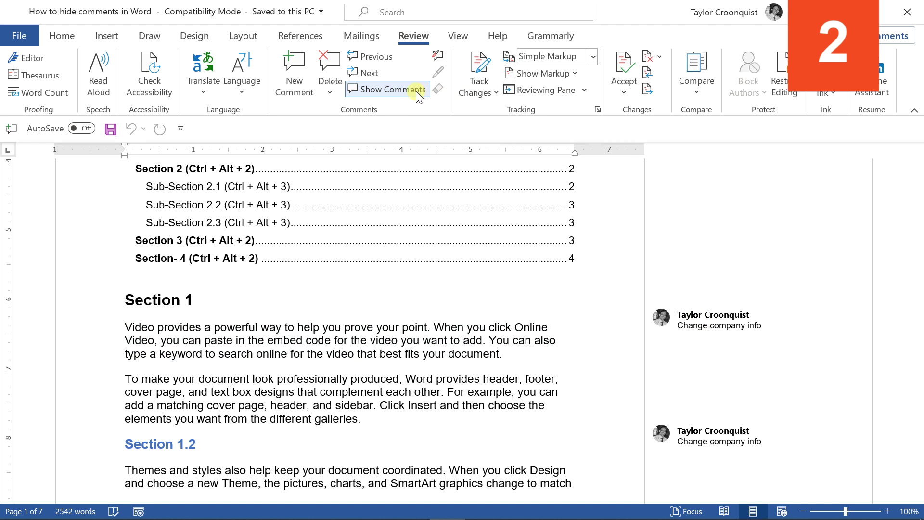
click(416, 91)
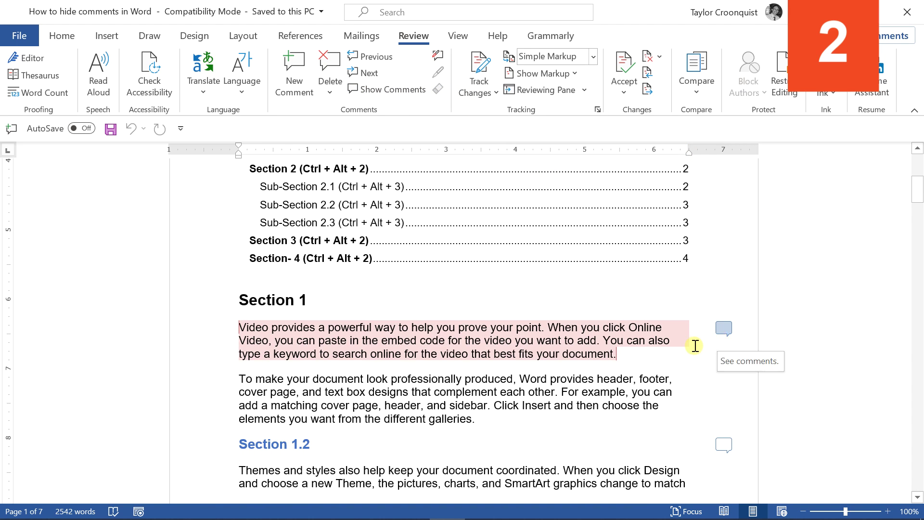
scroll(627, 343, down, 3)
scroll(631, 342, down, 3)
scroll(630, 342, down, 2)
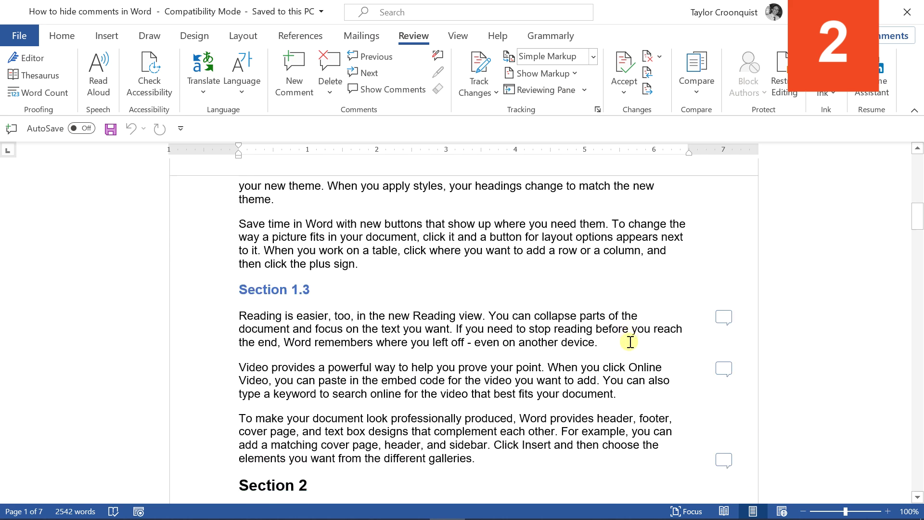
scroll(629, 224, down, 1)
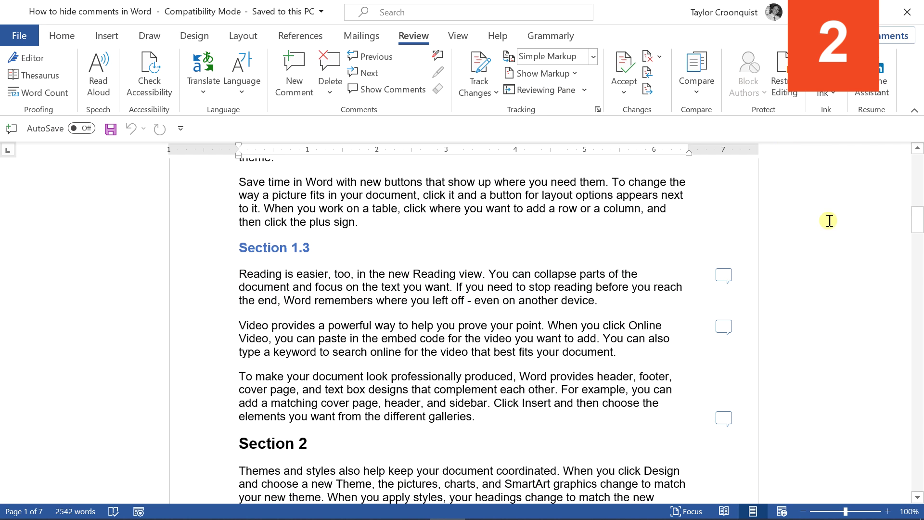
click(722, 421)
click(726, 327)
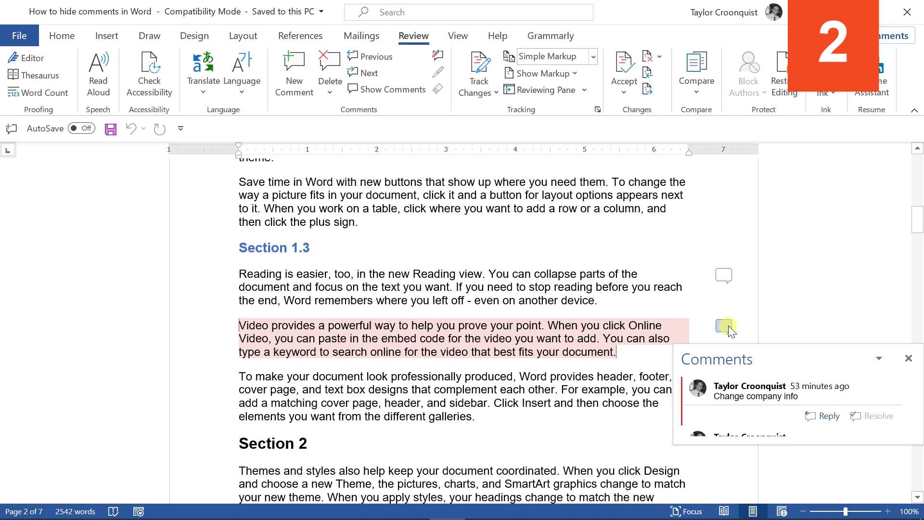
click(728, 326)
click(730, 274)
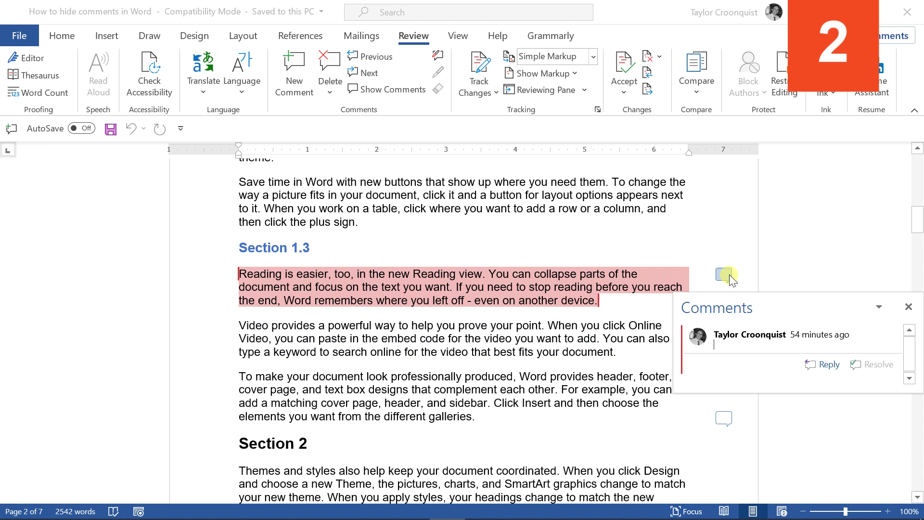
click(729, 275)
scroll(558, 320, up, 3)
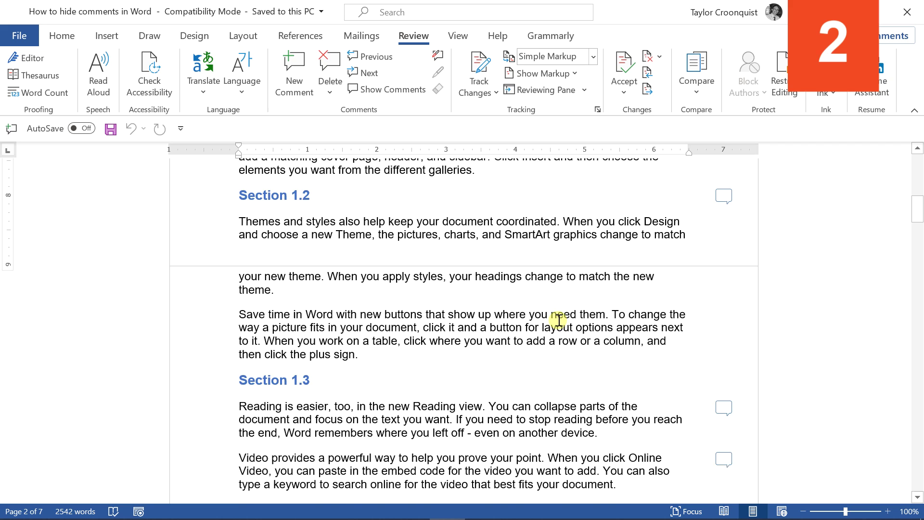
scroll(559, 321, down, 2)
scroll(558, 320, down, 3)
scroll(558, 320, down, 3)
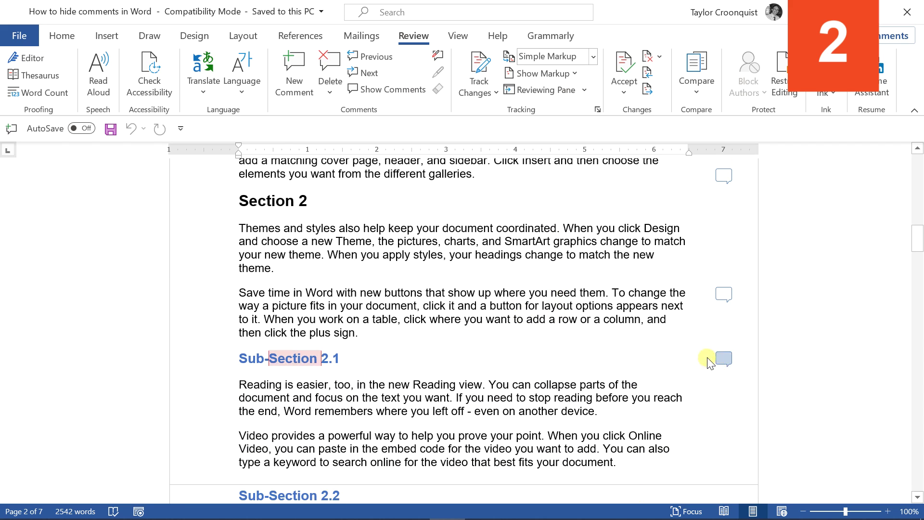
click(725, 357)
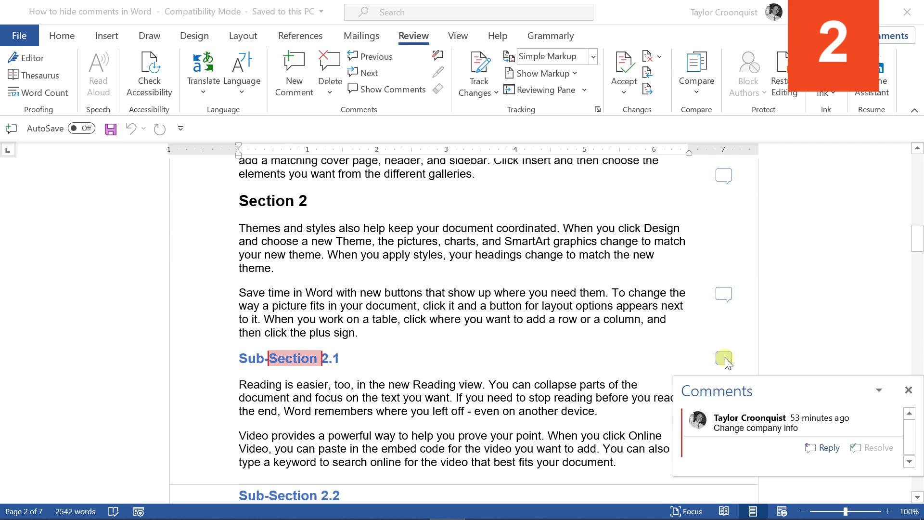
click(726, 358)
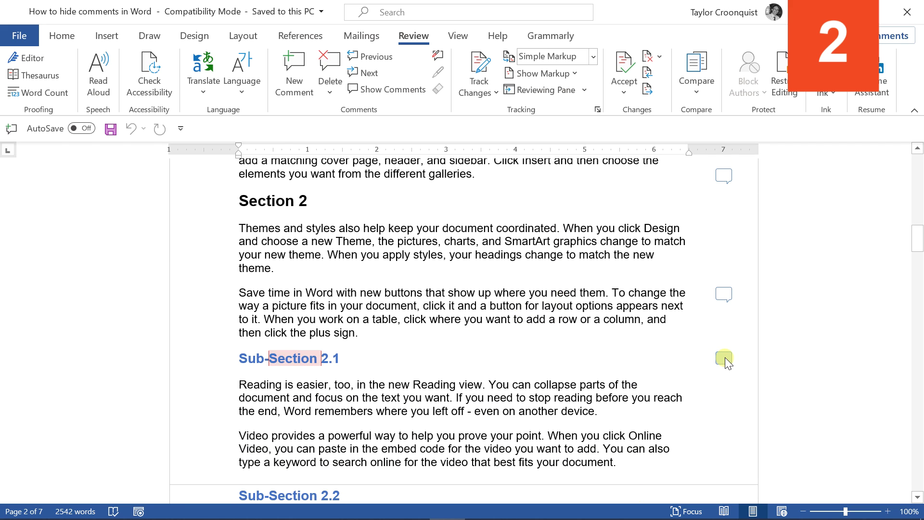
Step: Show full comments in the margin pane and select the Save time paragraph's comment
click(593, 57)
click(554, 75)
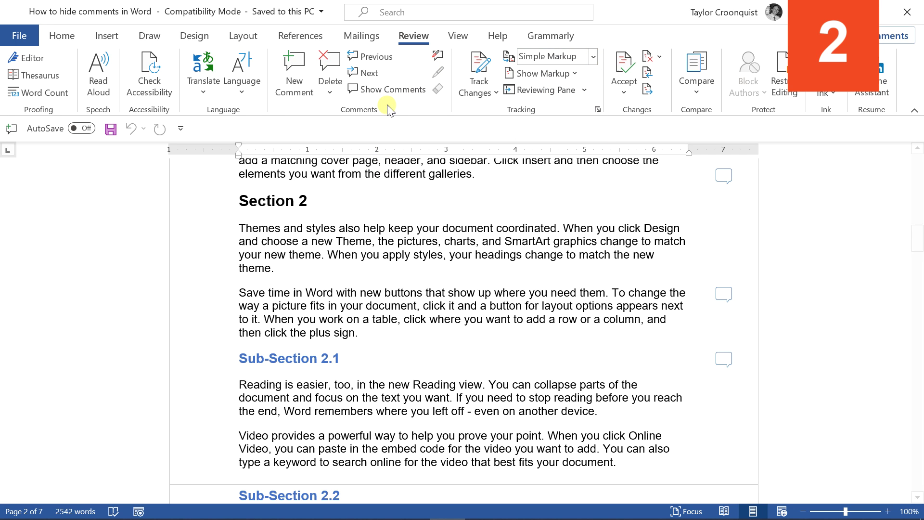
click(387, 89)
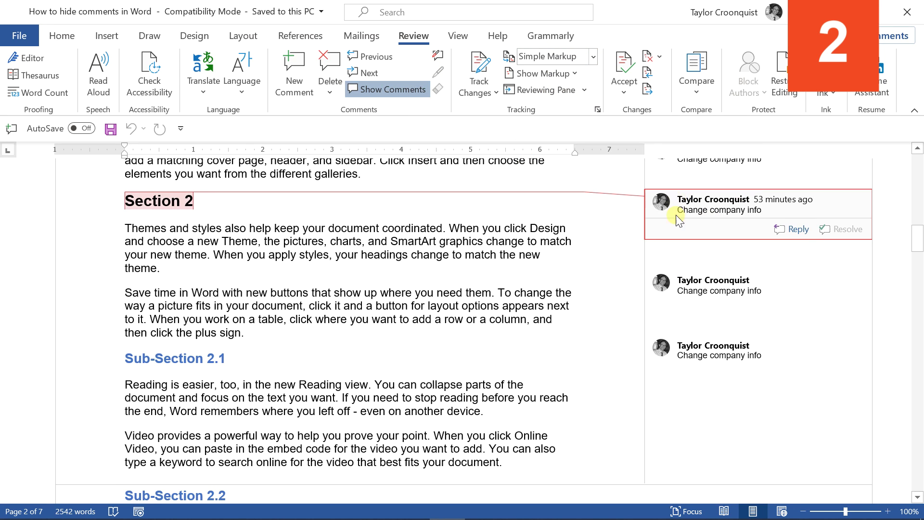
click(678, 283)
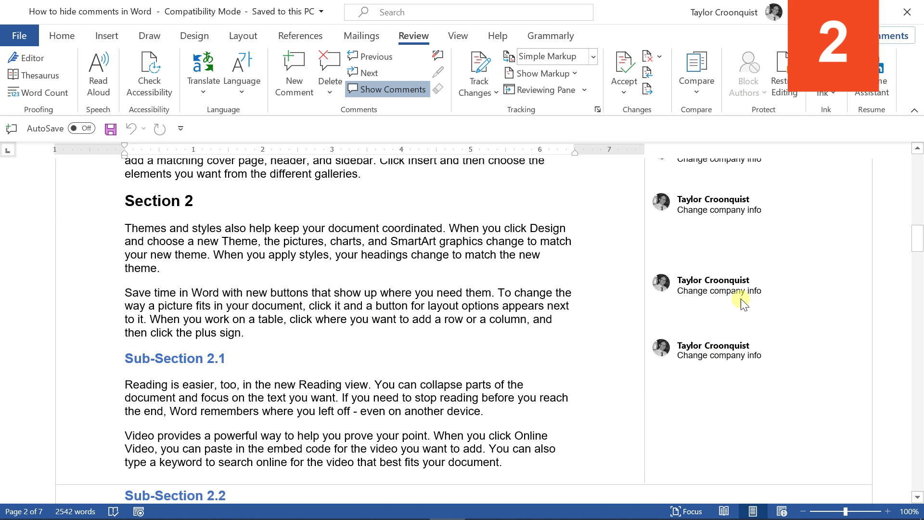
click(735, 286)
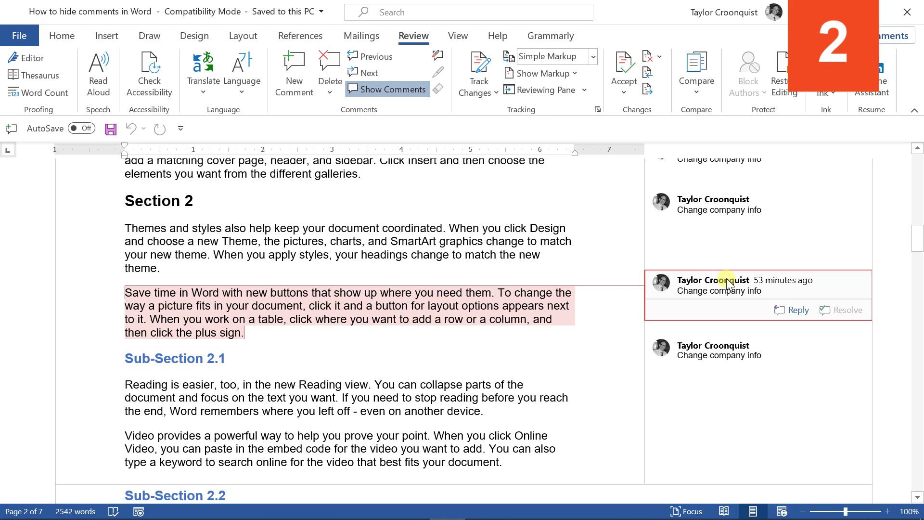
click(593, 57)
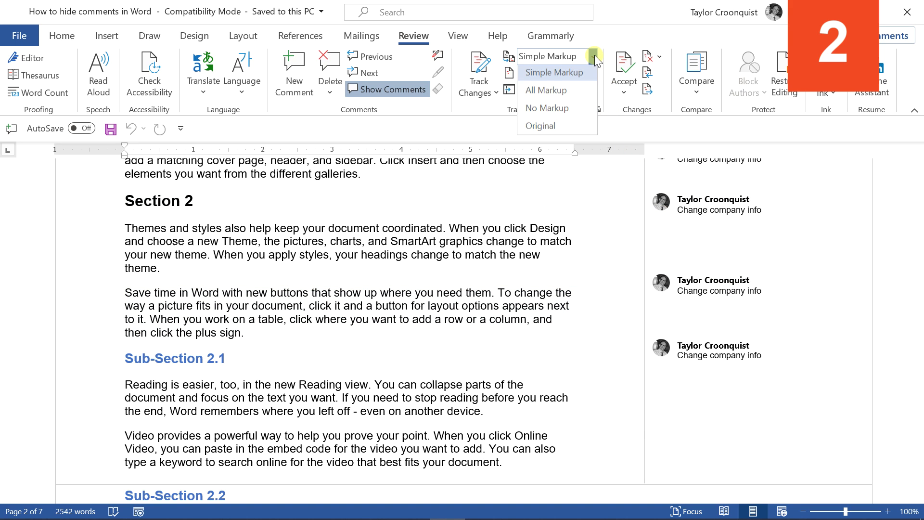
Step: Switch Display for Review to No Markup, then back to All Markup
click(551, 110)
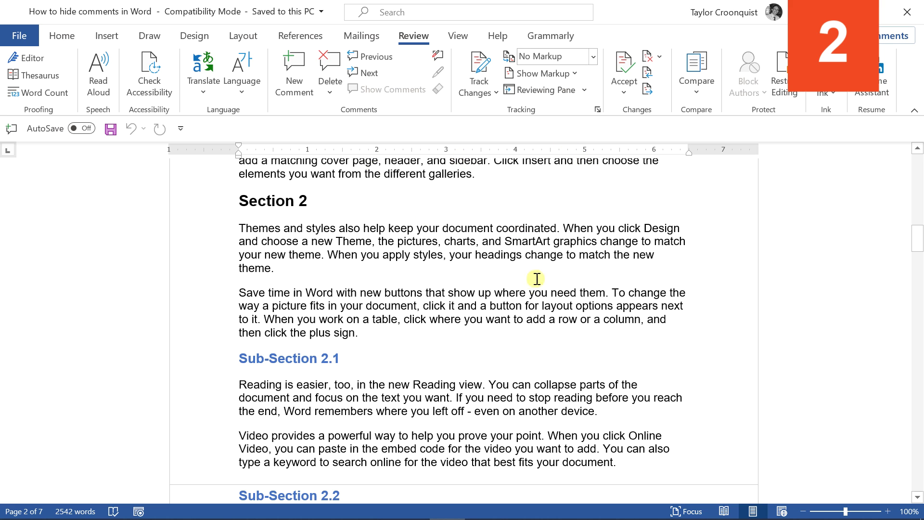
scroll(477, 394, down, 1)
scroll(481, 387, down, 5)
scroll(482, 376, down, 2)
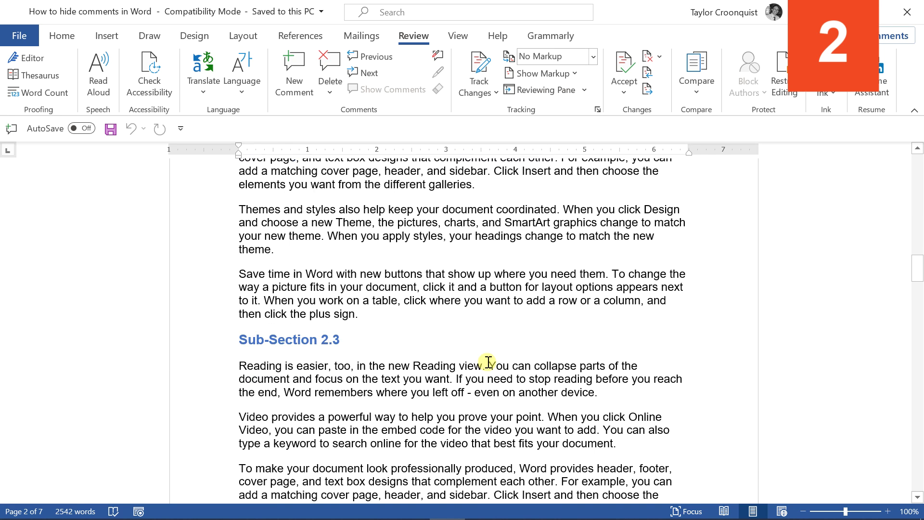
scroll(488, 362, down, 2)
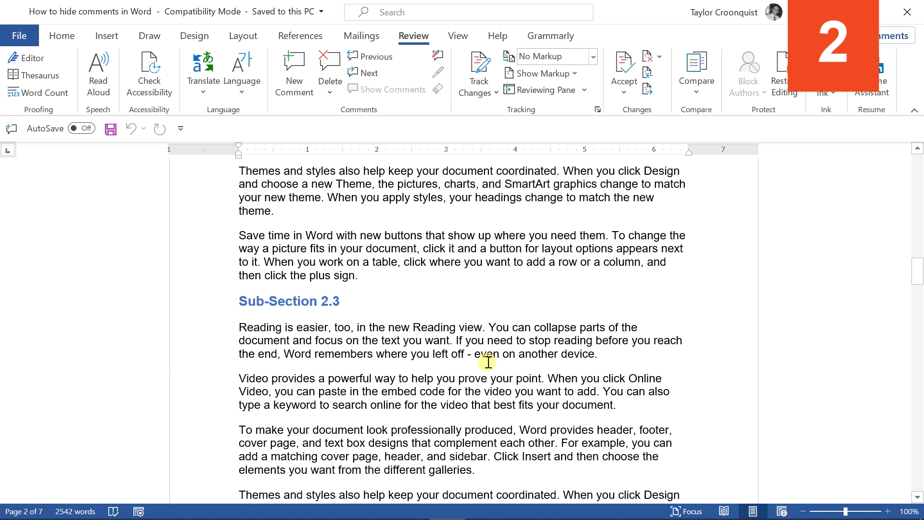
click(593, 57)
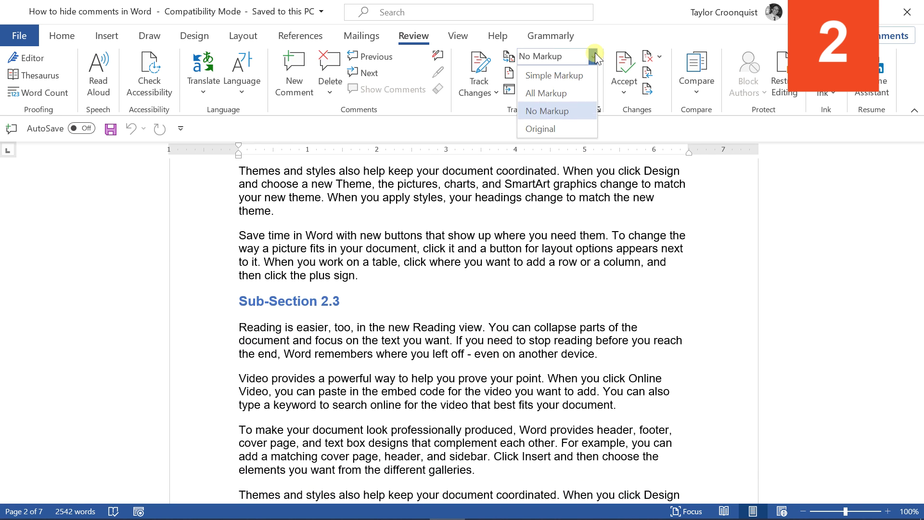
click(546, 93)
scroll(527, 345, up, 8)
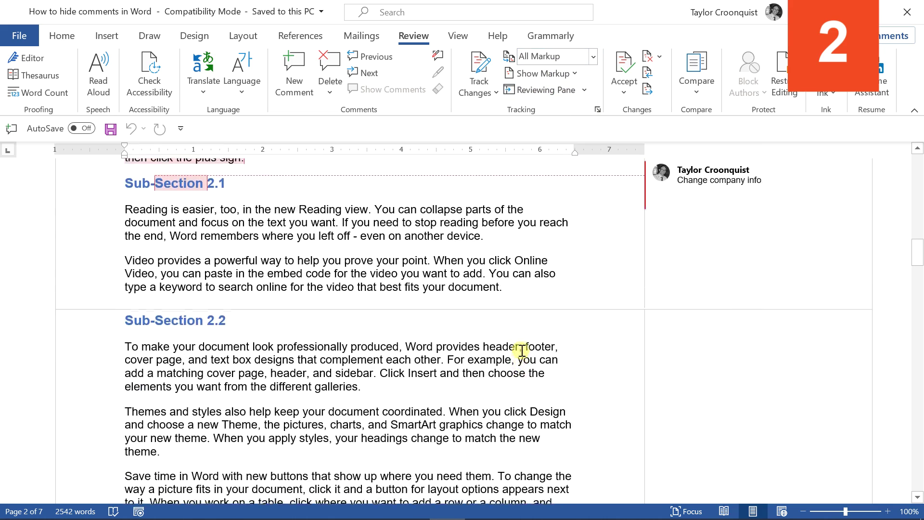
scroll(521, 350, up, 5)
scroll(522, 350, up, 7)
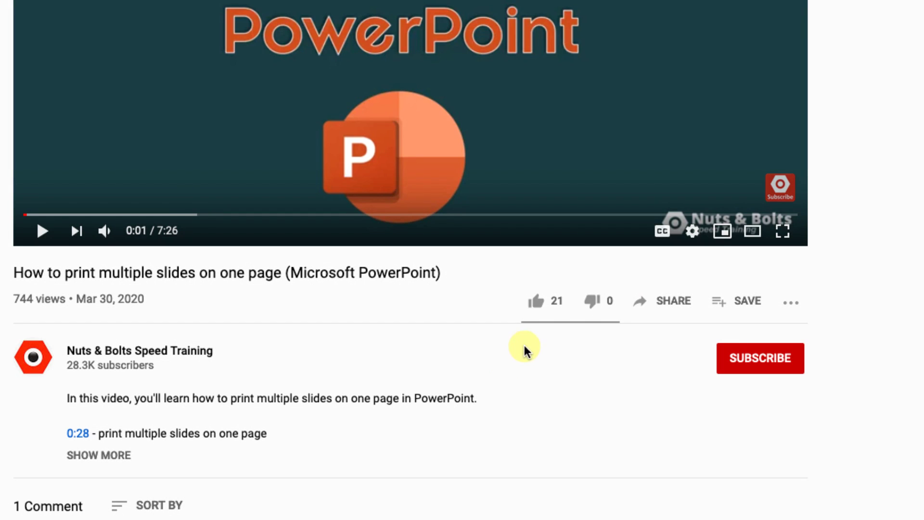
Step: Like the video, subscribe with All notifications, and begin a public comment
click(541, 301)
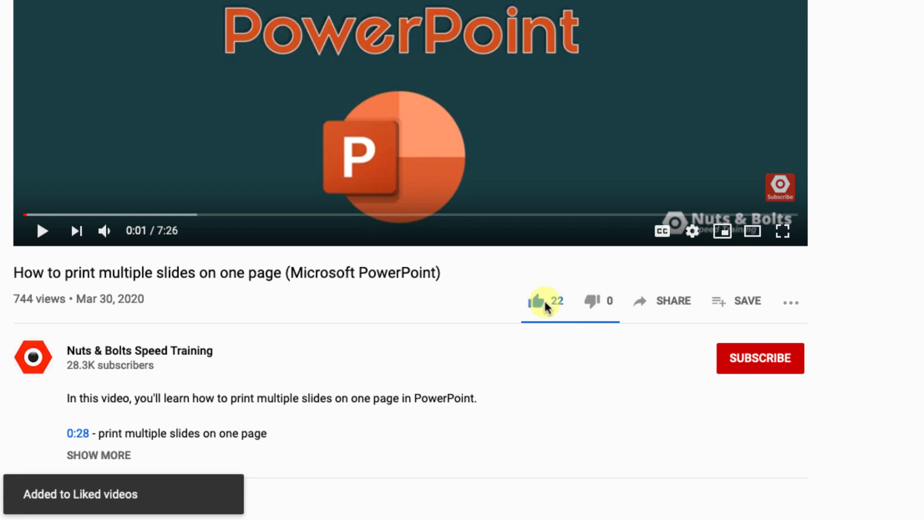
click(731, 359)
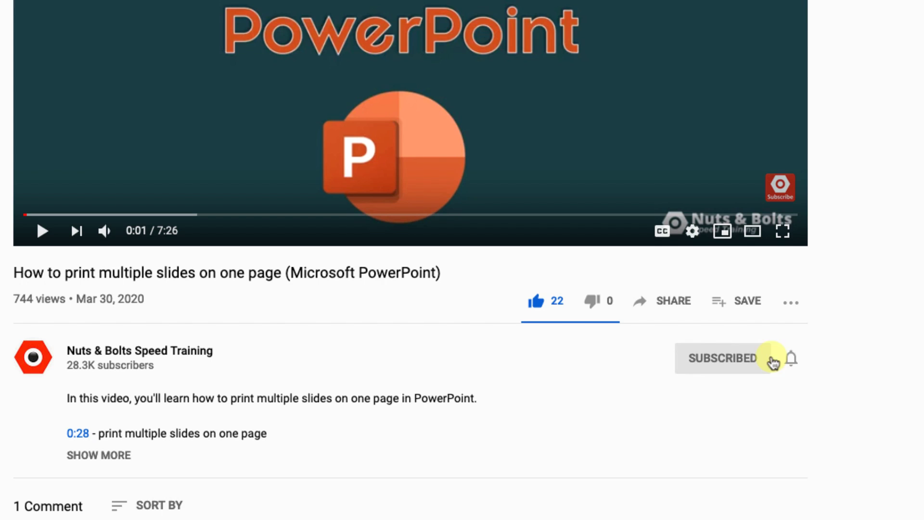
click(791, 360)
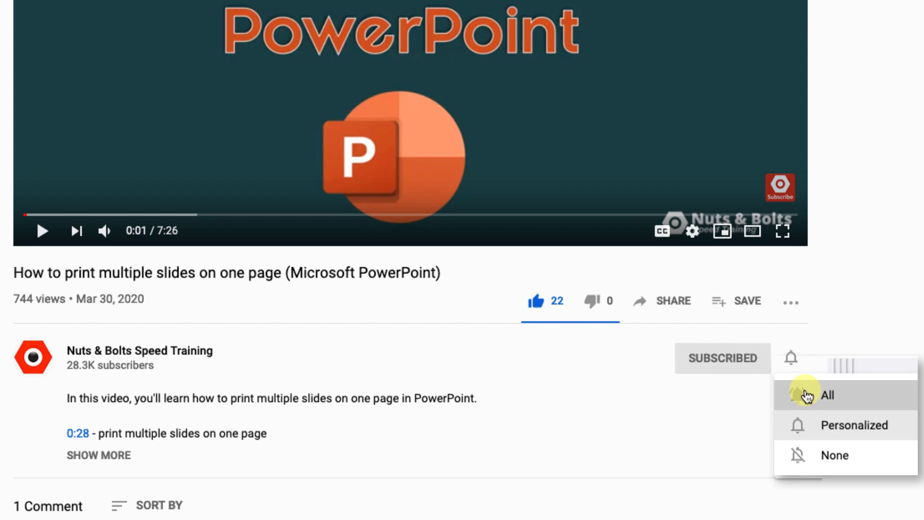
click(784, 395)
scroll(596, 382, down, 3)
scroll(596, 382, down, 3)
click(123, 253)
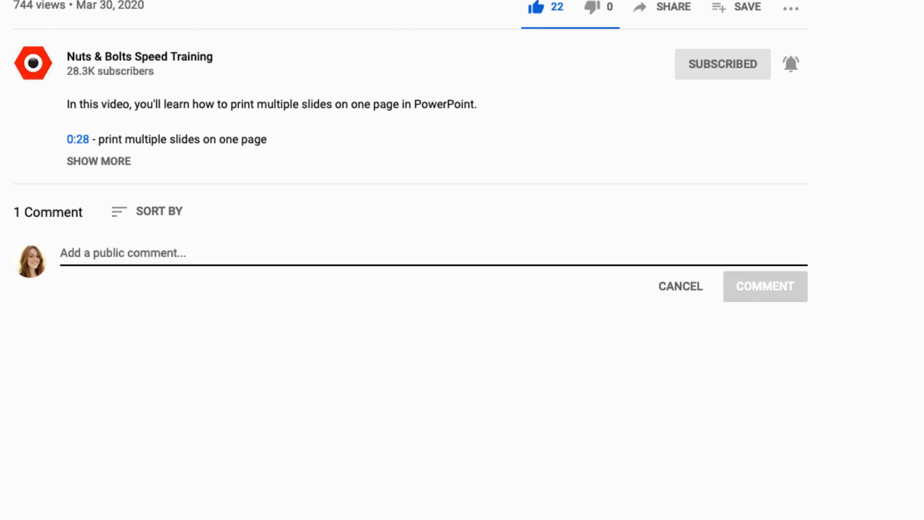
text(Hey! I have a)
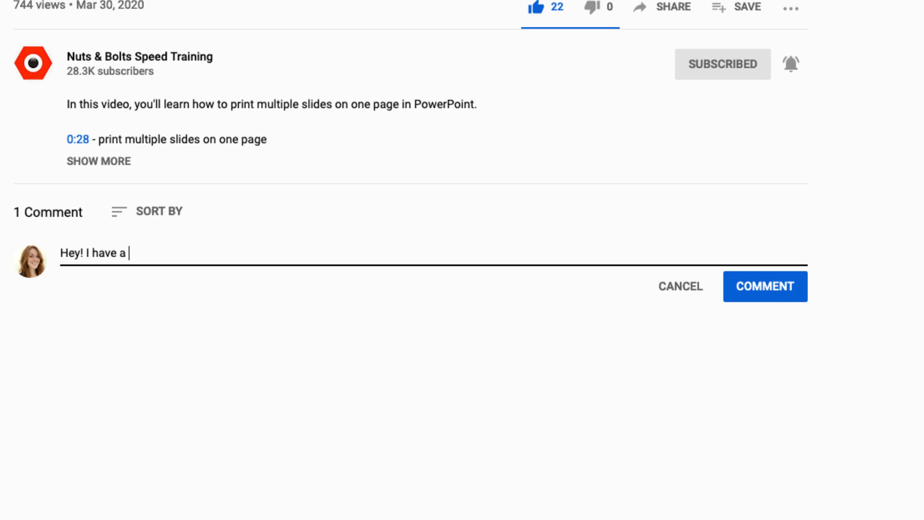